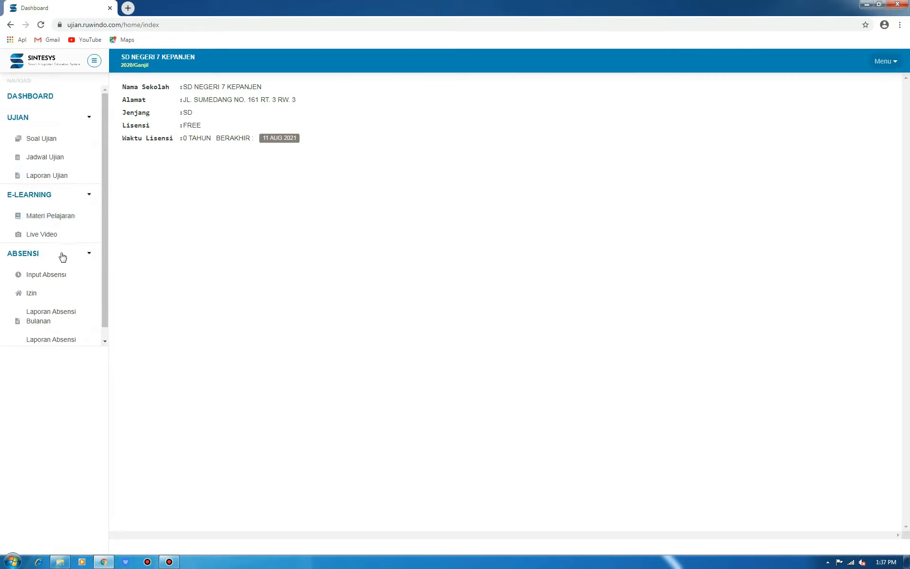
Start a new exam question set (Soal Ujian) for the subject Bahasa Indonesia with question model A
{"action": "left_click", "coordinate": [75, 138]}
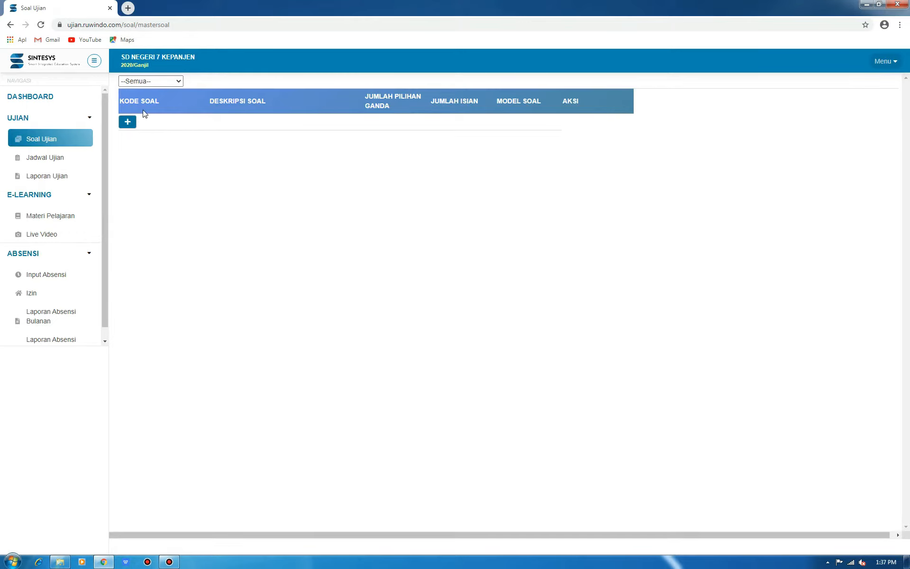
{"action": "left_click", "coordinate": [129, 123]}
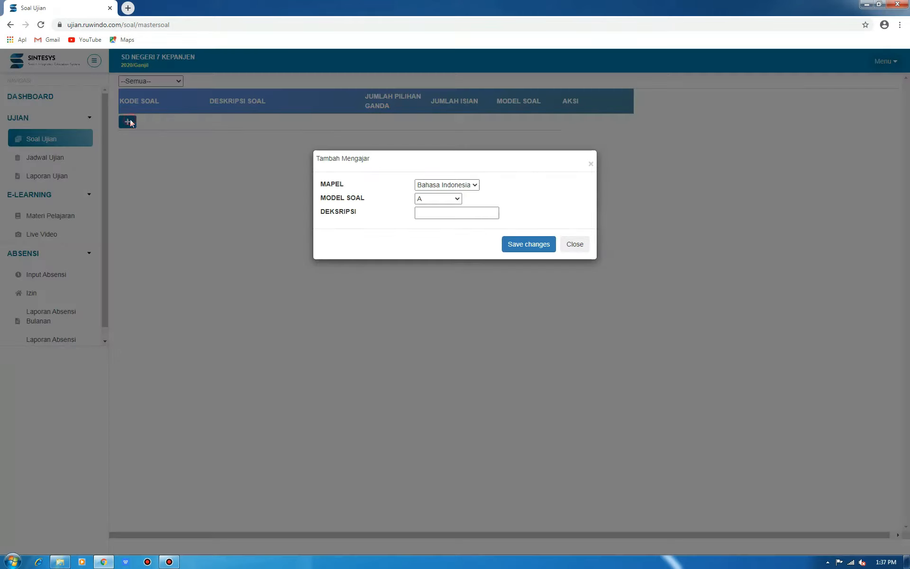
{"action": "left_click", "coordinate": [475, 185]}
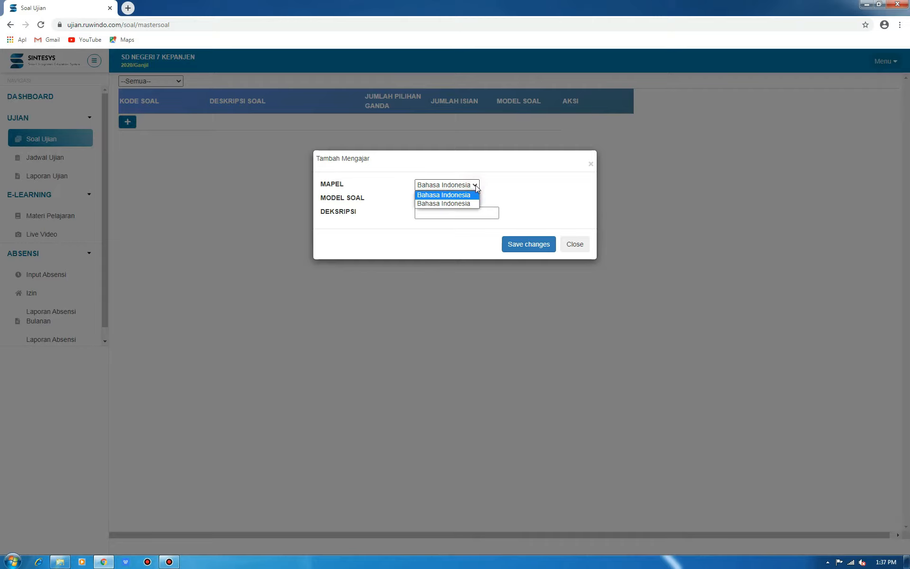
{"action": "left_click", "coordinate": [476, 186]}
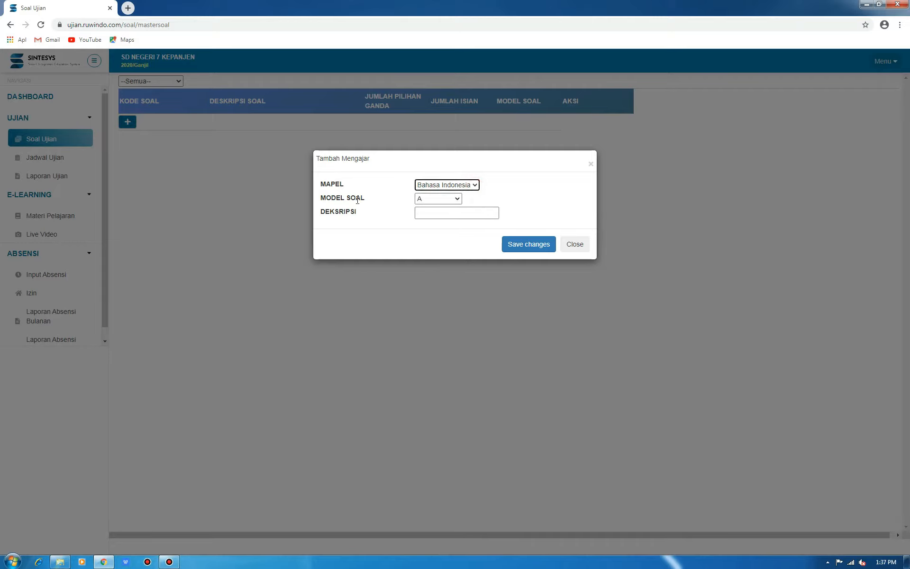
{"action": "left_click", "coordinate": [457, 199]}
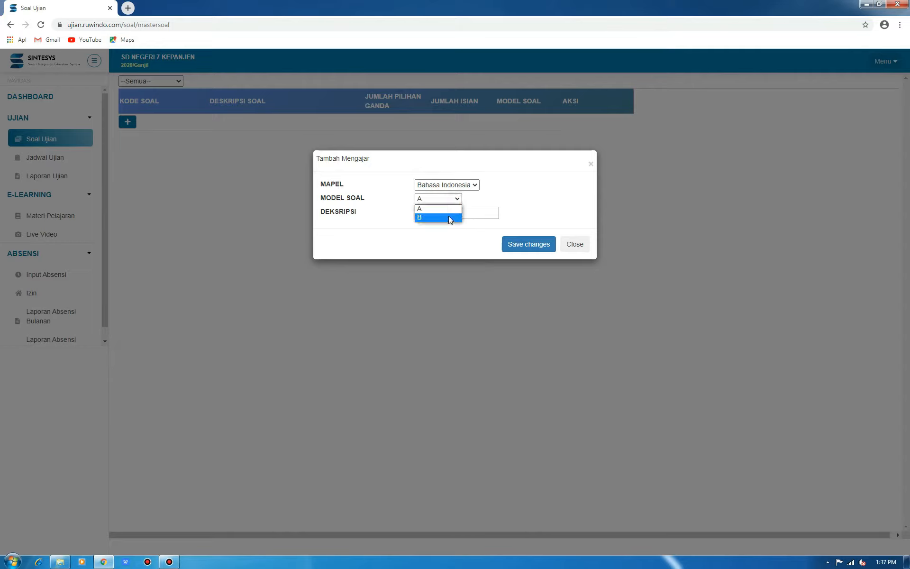
{"action": "left_click", "coordinate": [453, 208]}
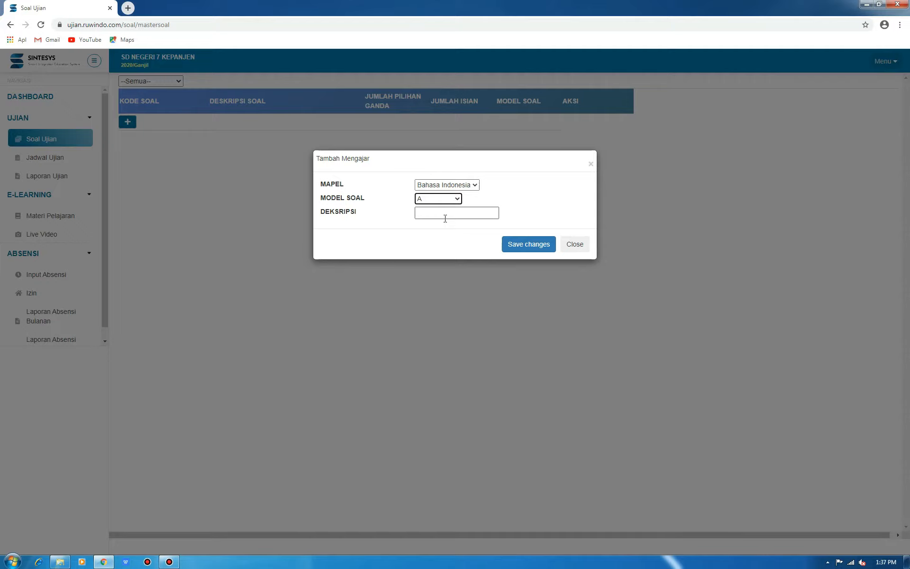
{"action": "left_click", "coordinate": [455, 199]}
{"action": "left_click", "coordinate": [432, 219]}
{"action": "left_click", "coordinate": [451, 199]}
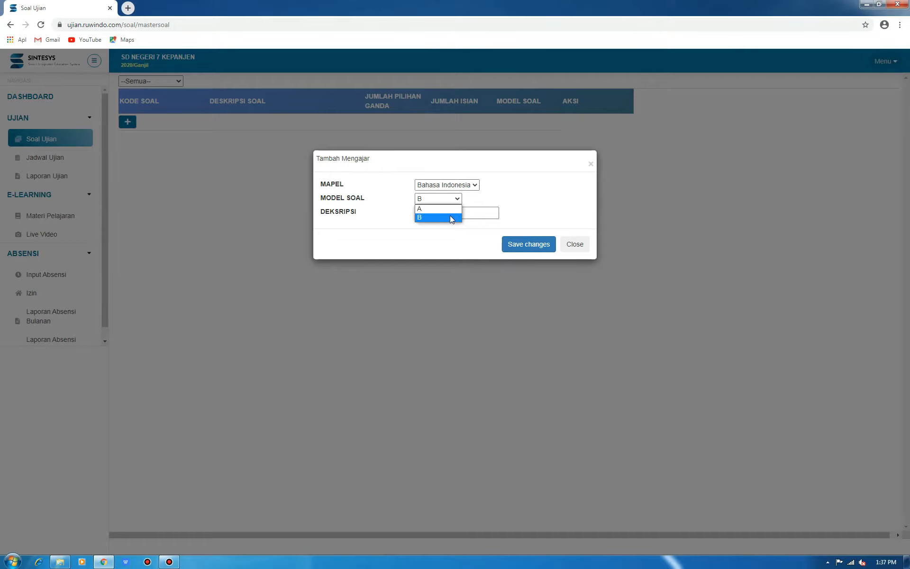
{"action": "left_click", "coordinate": [450, 218]}
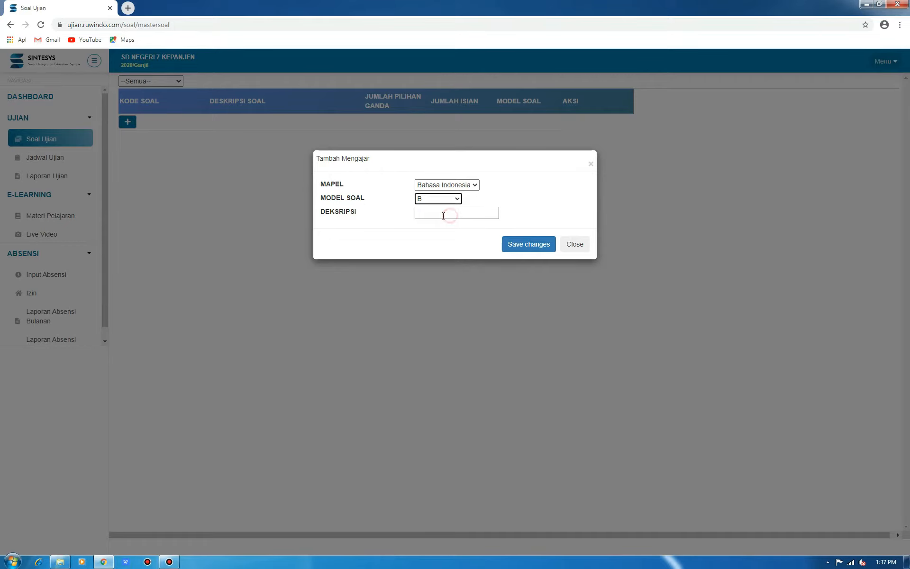
{"action": "left_click", "coordinate": [457, 198]}
{"action": "left_click", "coordinate": [435, 209]}
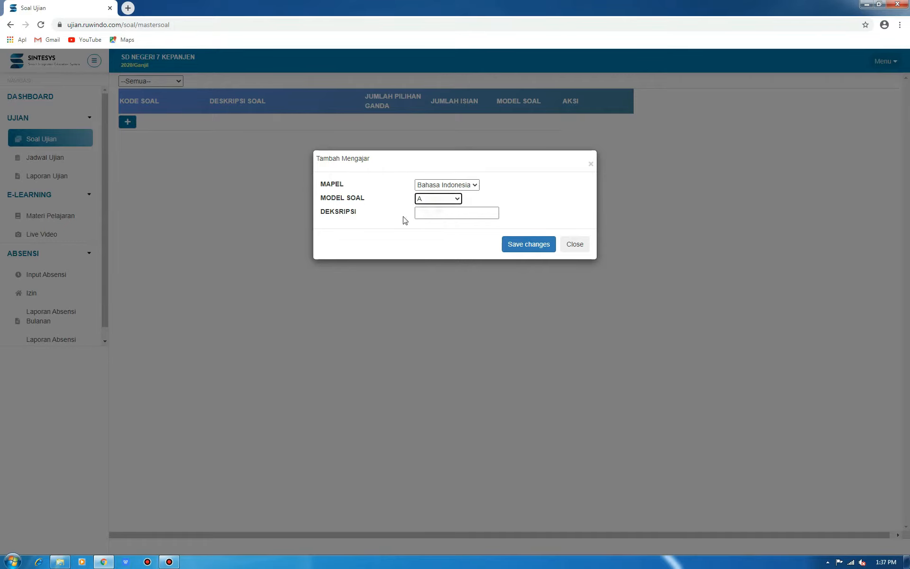
Describe the new question set as "bahasa indonesia" and save it
{"action": "left_click", "coordinate": [439, 213]}
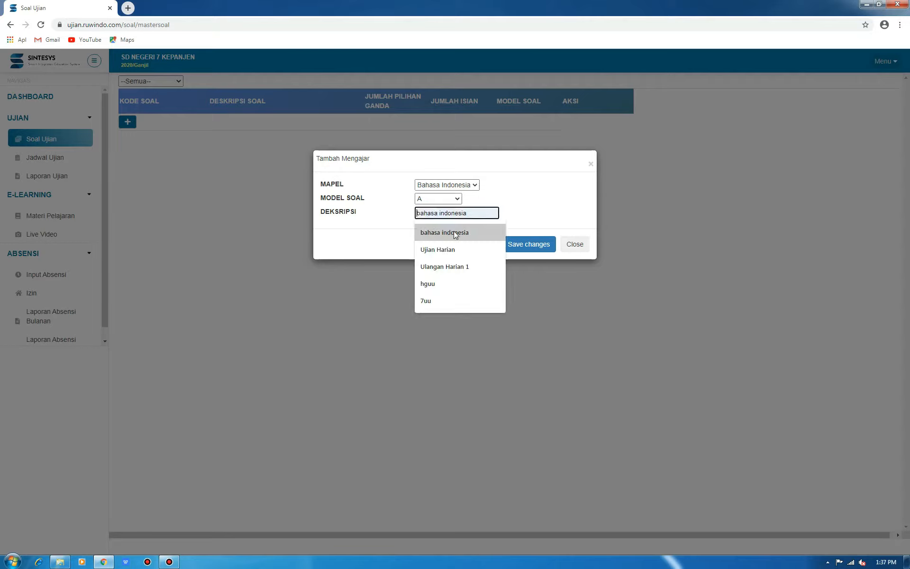
{"action": "left_click", "coordinate": [450, 232]}
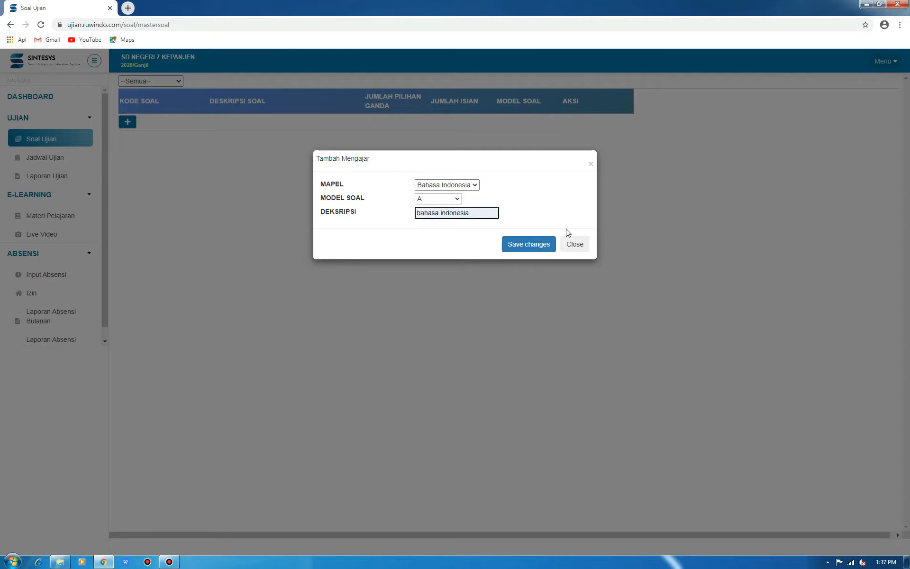
{"action": "left_click", "coordinate": [534, 247]}
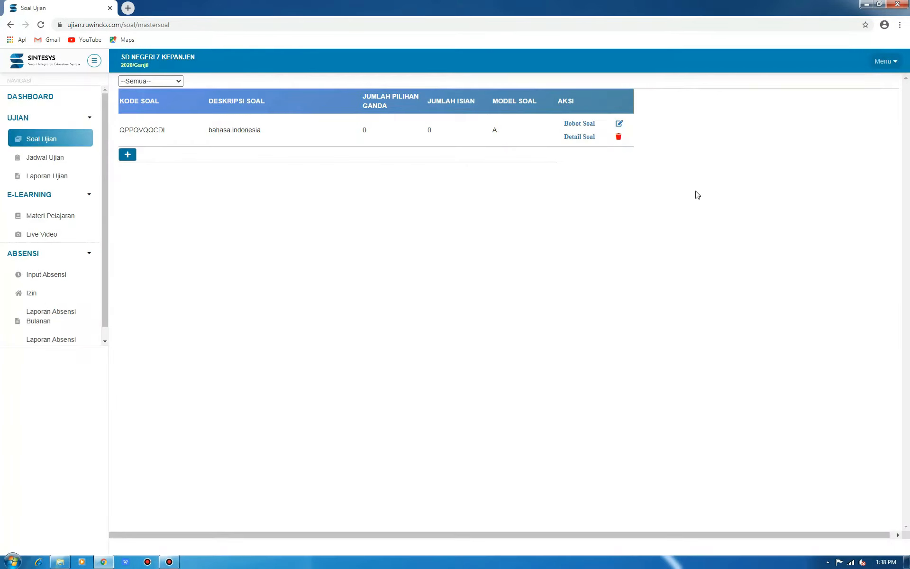
Open the question details of the bahasa indonesia set and add a multiple-choice (Pilihan Ganda) question
{"action": "left_click", "coordinate": [578, 138]}
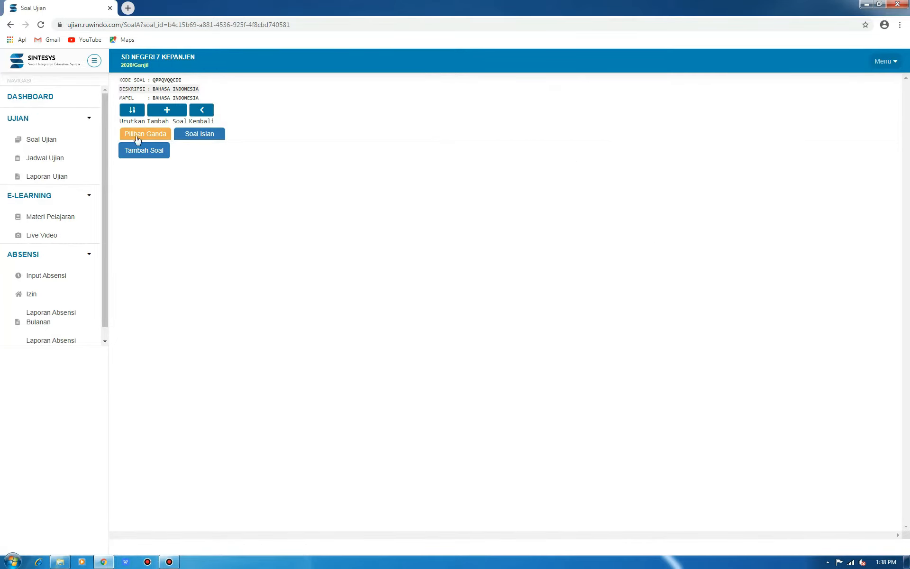
{"action": "left_click", "coordinate": [213, 135]}
{"action": "left_click", "coordinate": [136, 136]}
{"action": "left_click", "coordinate": [156, 152]}
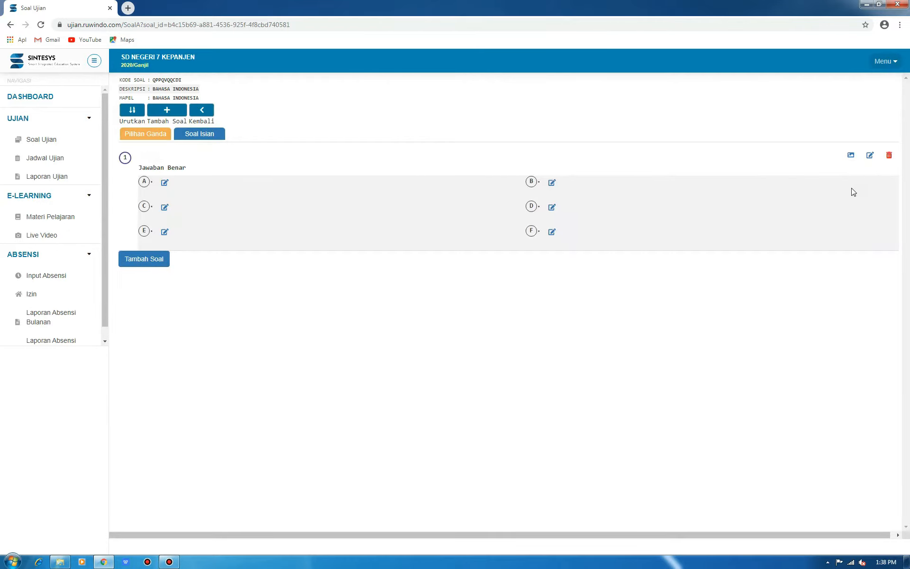
Enter "jelaskasn perbedaan" as the text of multiple-choice question 1
{"action": "left_click", "coordinate": [869, 156]}
{"action": "left_click", "coordinate": [261, 251]}
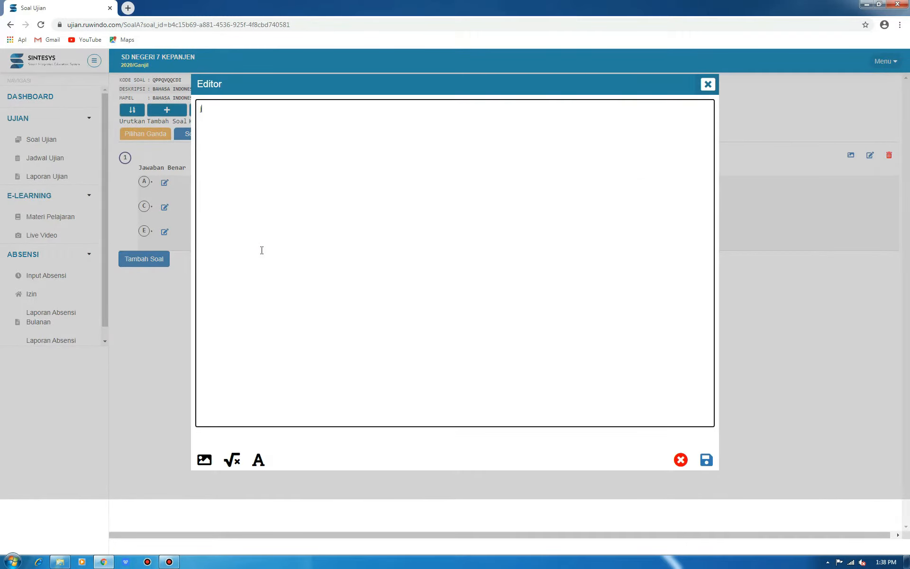
{"action": "type", "text": "jelaskasn perbedaan"}
Insert the Desert sample picture after the question text, shrunk to about a quarter of its size, and save the question
{"action": "left_click", "coordinate": [205, 469]}
{"action": "left_click", "coordinate": [359, 169]}
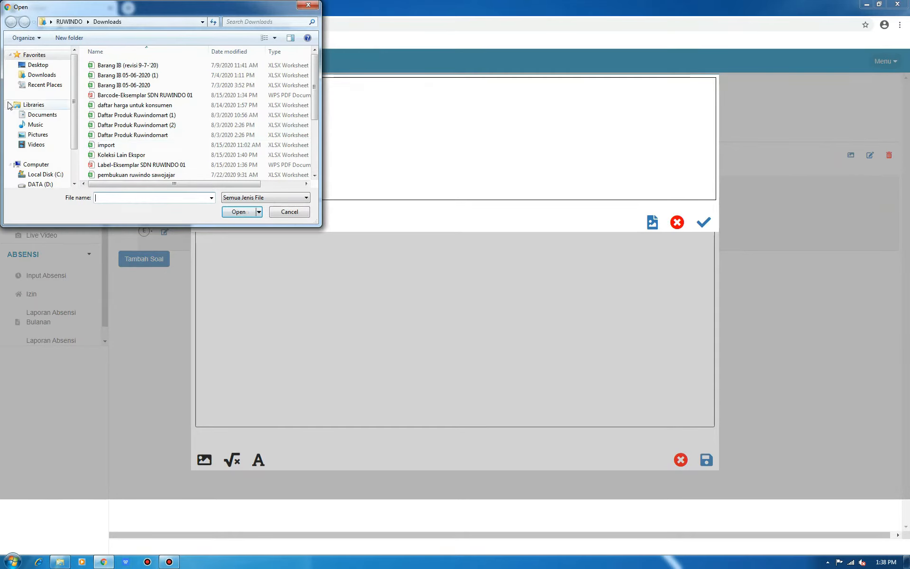
{"action": "left_click", "coordinate": [37, 135]}
{"action": "double_click", "coordinate": [112, 112]}
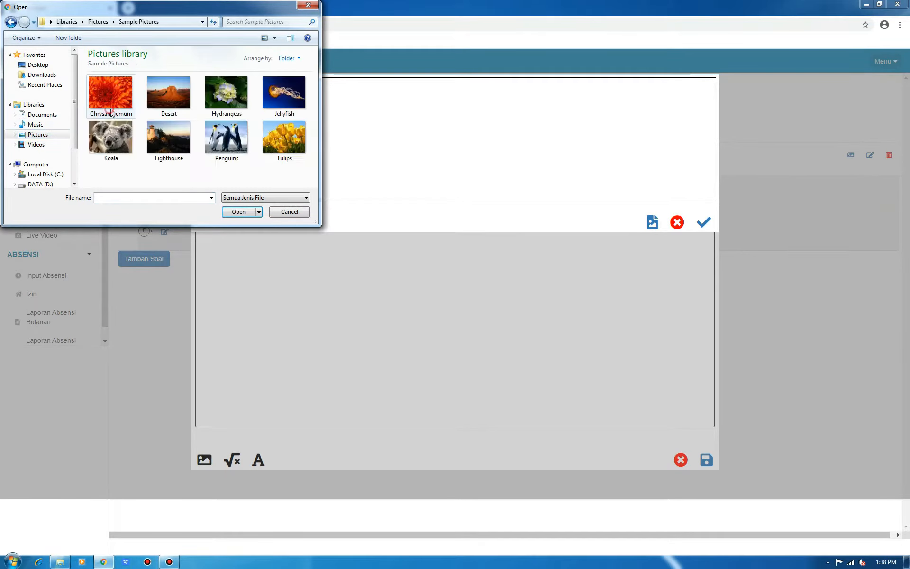
{"action": "left_click", "coordinate": [166, 98]}
{"action": "left_click", "coordinate": [243, 212]}
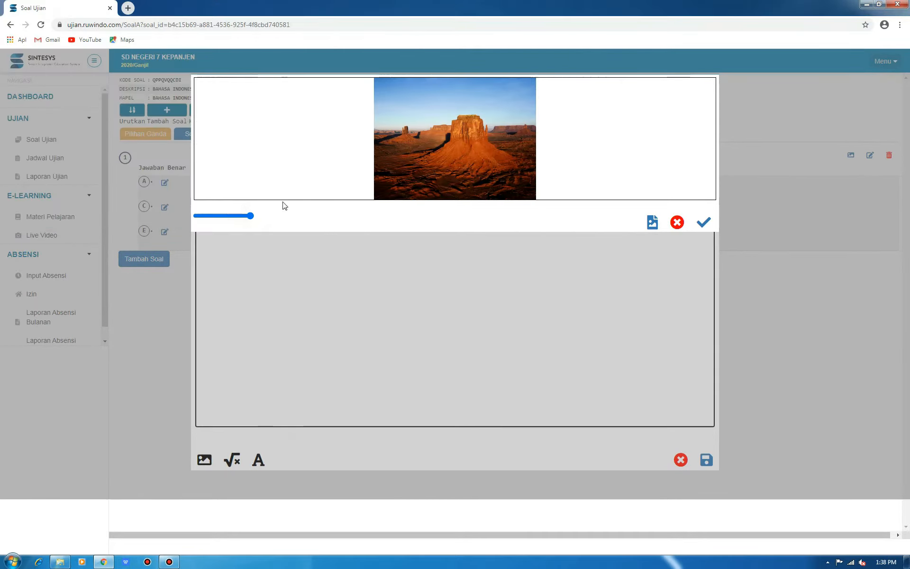
{"action": "left_click_drag", "start_coordinate": [250, 216], "coordinate": [209, 216]}
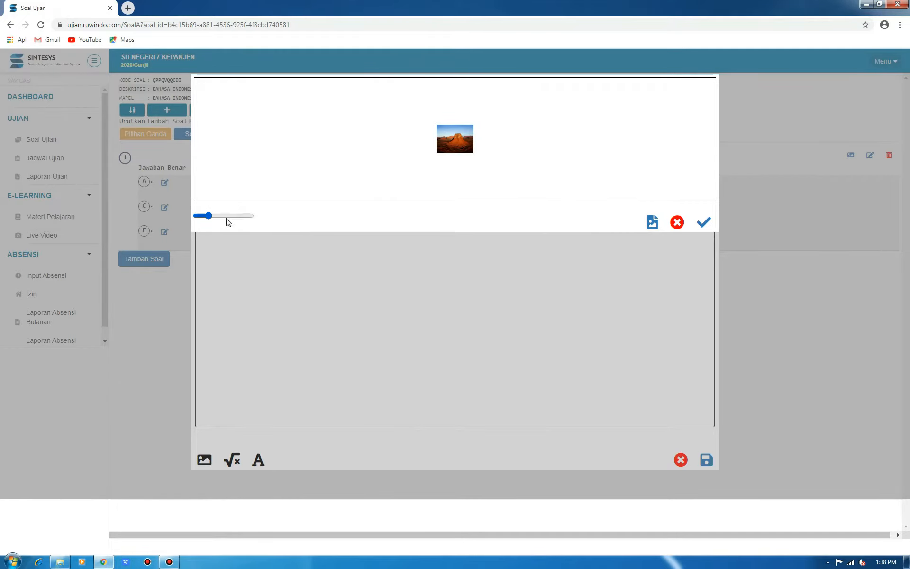
{"action": "left_click", "coordinate": [704, 221]}
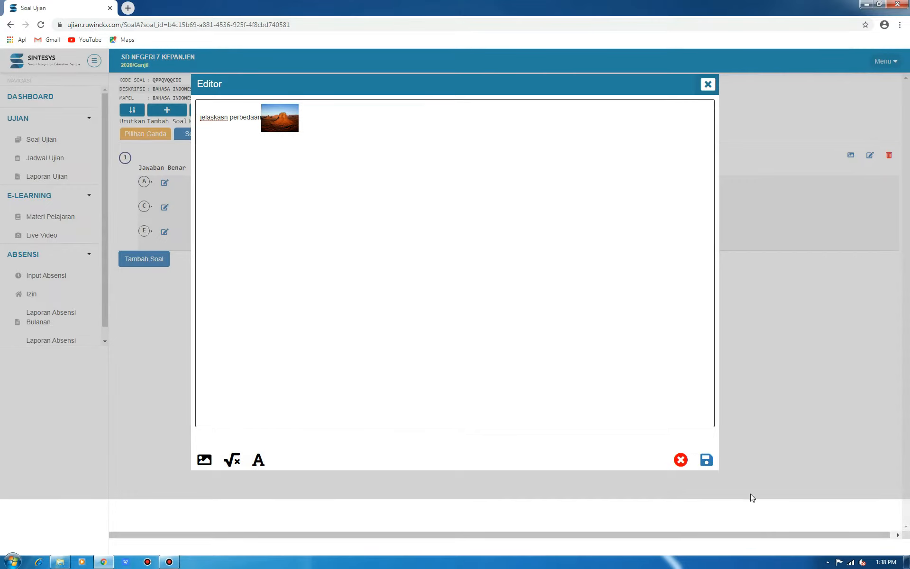
{"action": "left_click", "coordinate": [708, 463]}
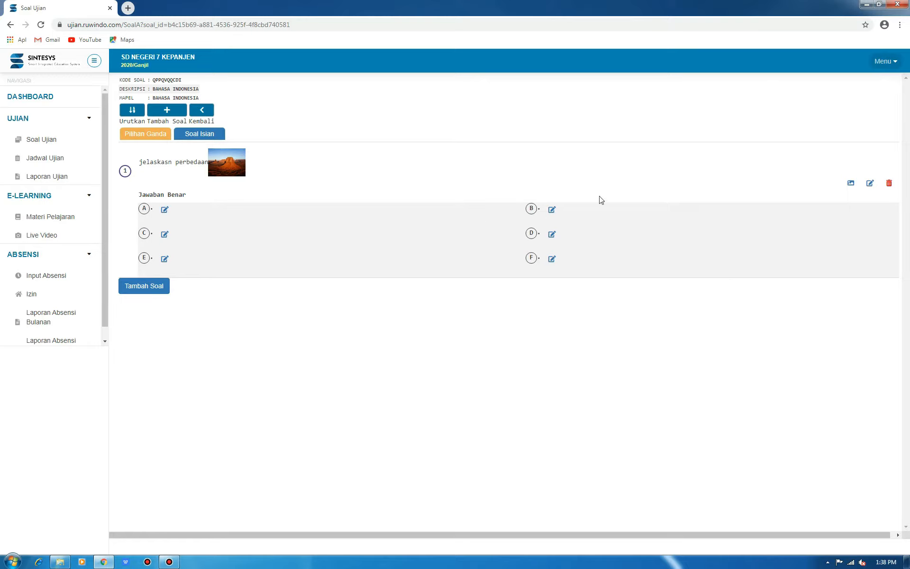
Mark option B as the correct answer and save "jkhhk" as the text of answer A
{"action": "left_click", "coordinate": [531, 208]}
{"action": "left_click", "coordinate": [165, 209]}
{"action": "left_click", "coordinate": [325, 215]}
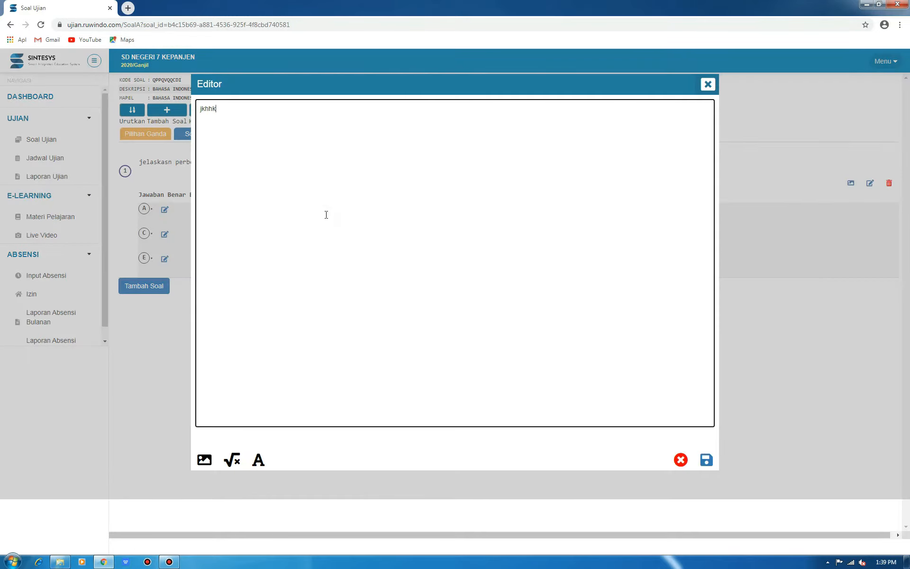
{"action": "left_click", "coordinate": [707, 459]}
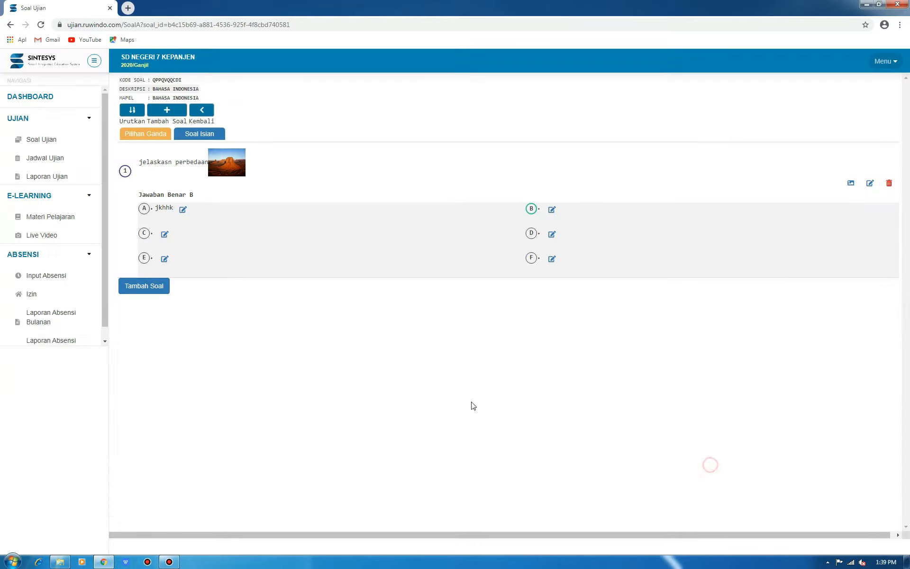
Fill in answer C with "jhj" and answer E with "kbbjk", saving each one
{"action": "left_click", "coordinate": [166, 235]}
{"action": "left_click", "coordinate": [277, 183]}
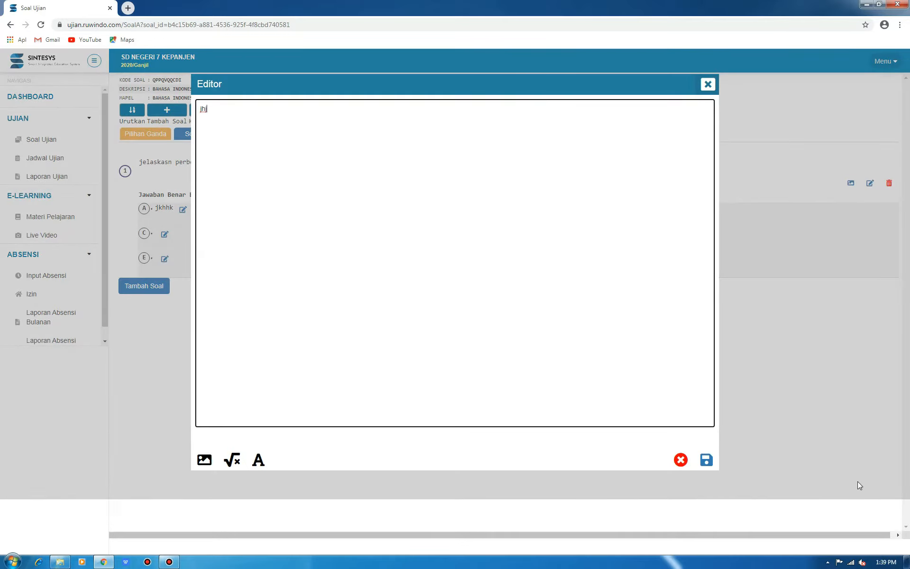
{"action": "left_click", "coordinate": [706, 460]}
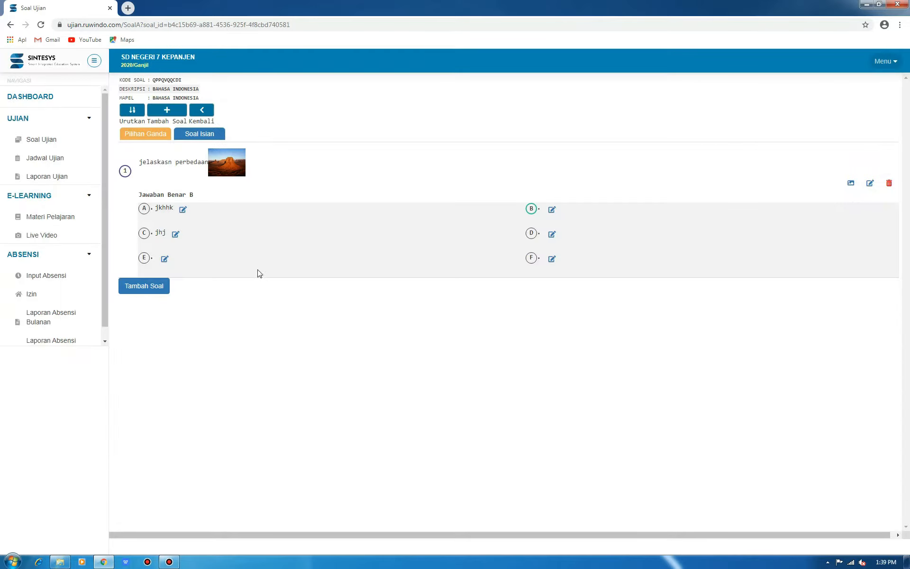
{"action": "left_click", "coordinate": [164, 259]}
{"action": "left_click", "coordinate": [354, 235]}
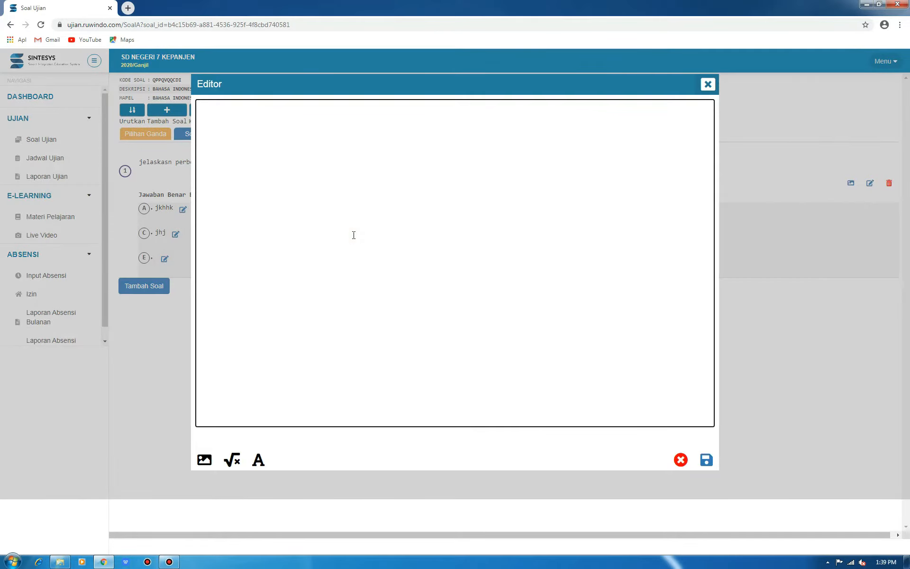
{"action": "left_click", "coordinate": [706, 460]}
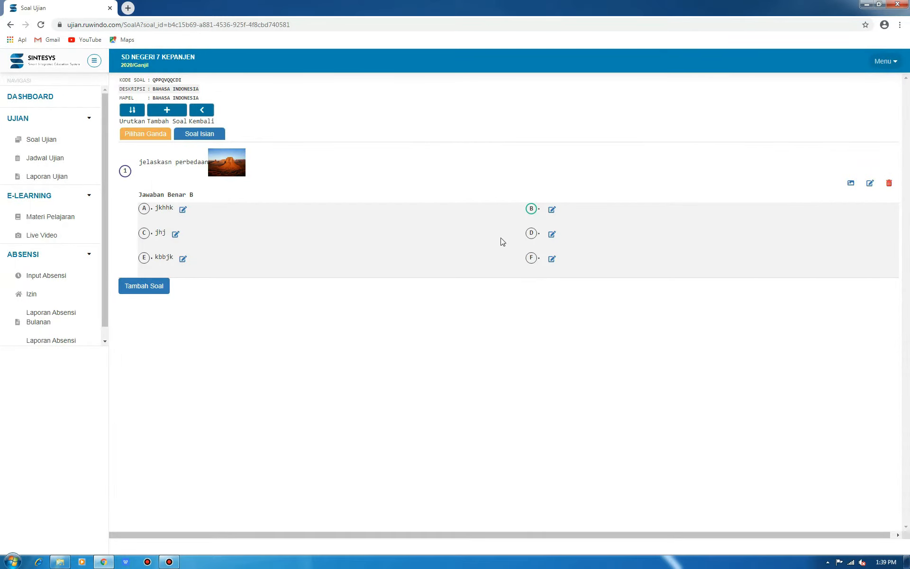
Add a fill-in (Soal Isian) question to the set and save it with its text left blank
{"action": "left_click", "coordinate": [206, 139]}
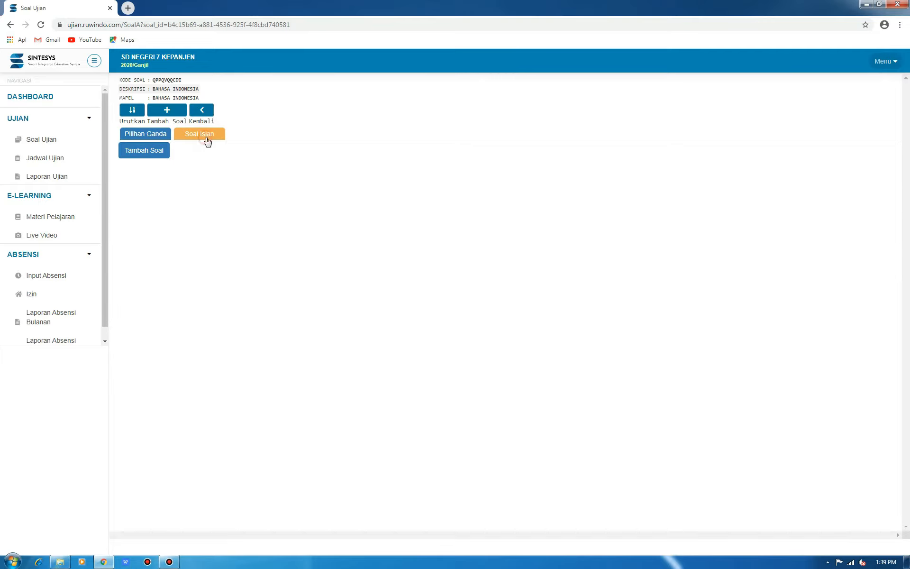
{"action": "left_click", "coordinate": [144, 150]}
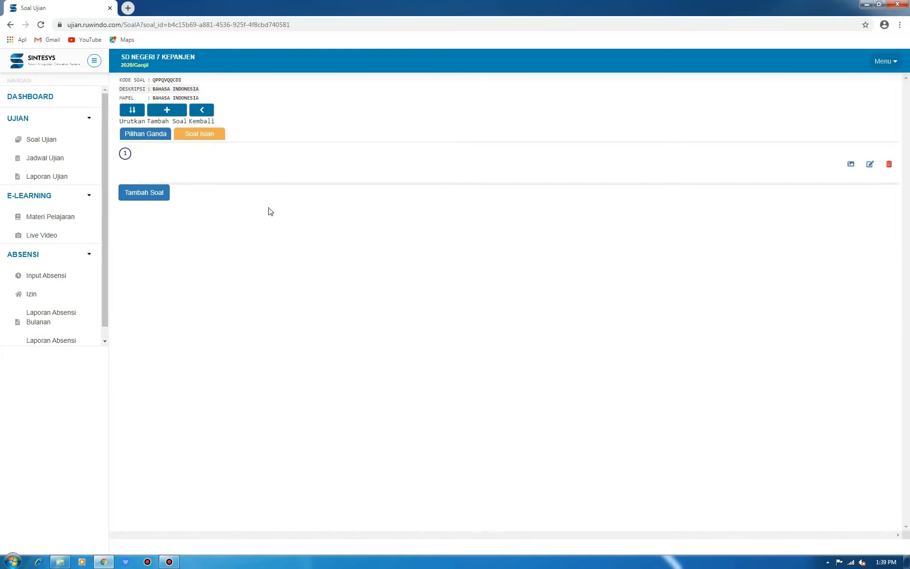
{"action": "left_click", "coordinate": [870, 165]}
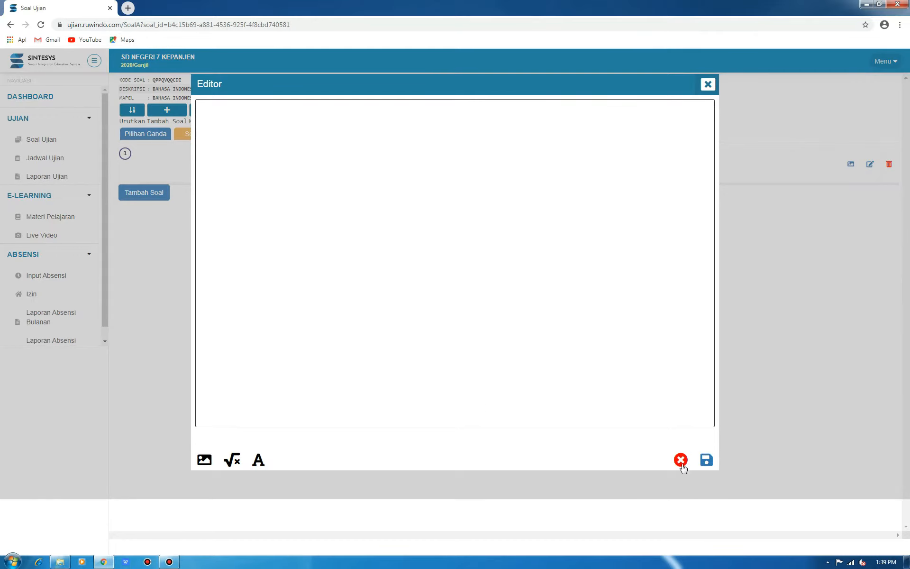
{"action": "left_click", "coordinate": [707, 461]}
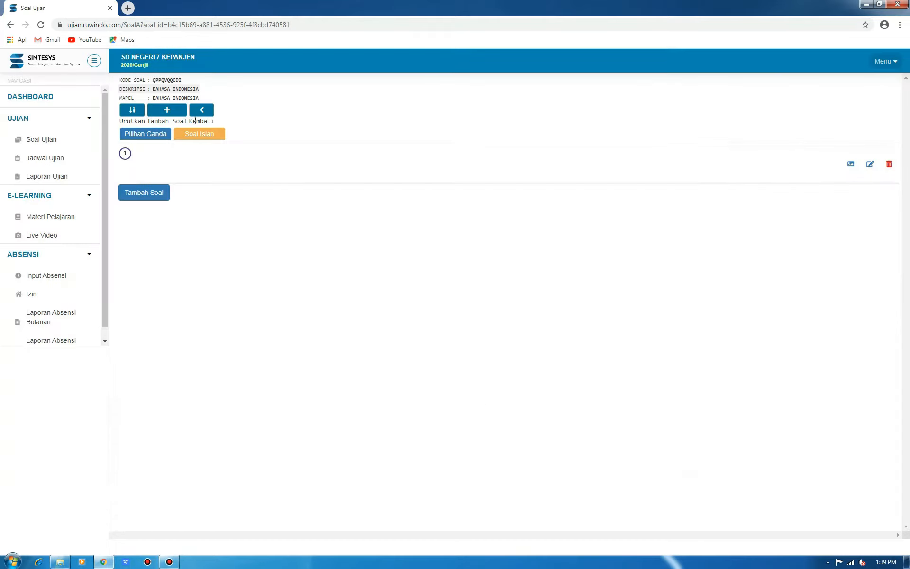
Add a Bahasa Indonesia question set with model B and the description "Ujian Harian", and save it
{"action": "left_click", "coordinate": [27, 140]}
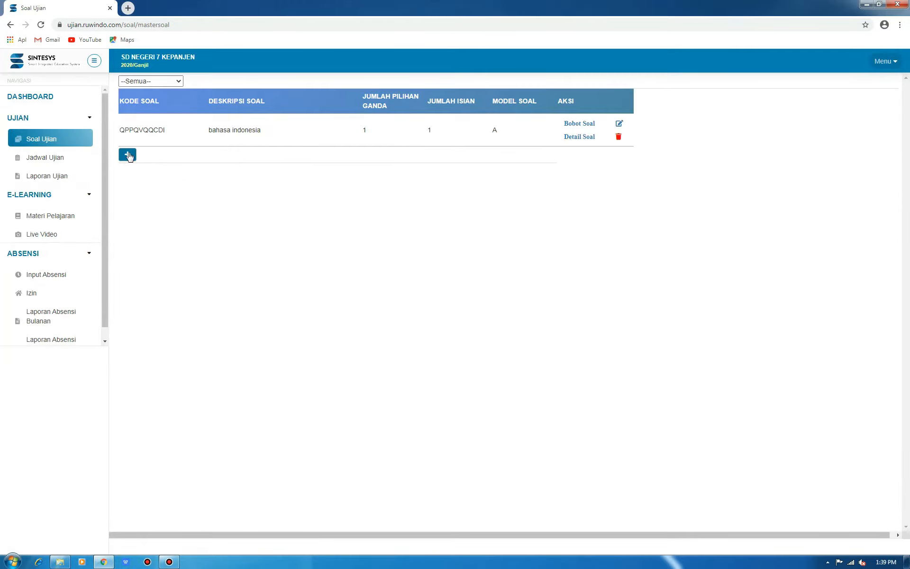
{"action": "left_click", "coordinate": [128, 156]}
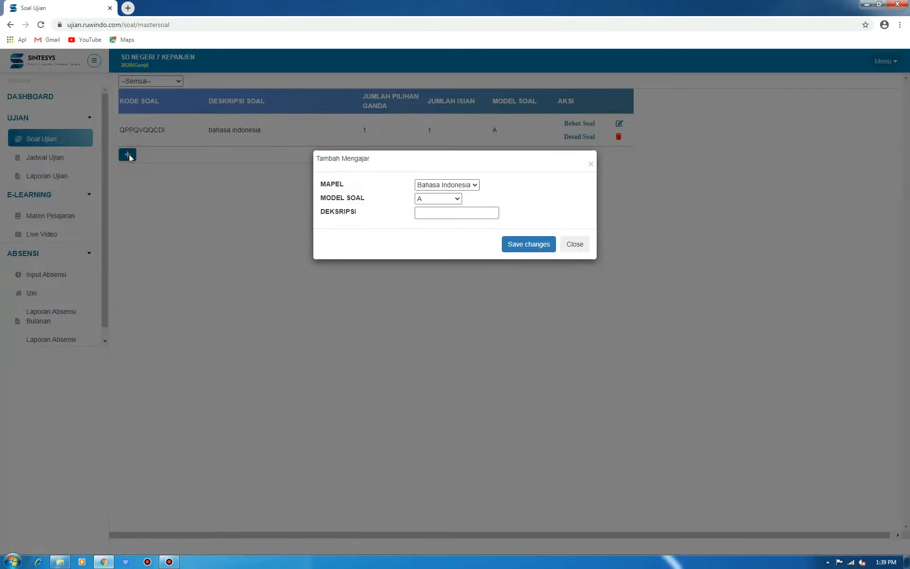
{"action": "left_click", "coordinate": [457, 200]}
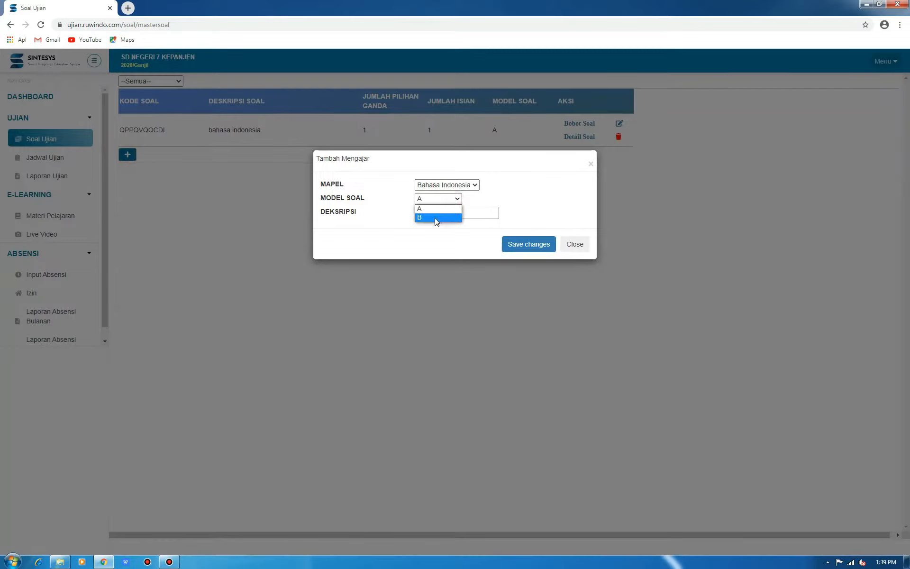
{"action": "left_click", "coordinate": [436, 217]}
{"action": "left_click", "coordinate": [454, 214]}
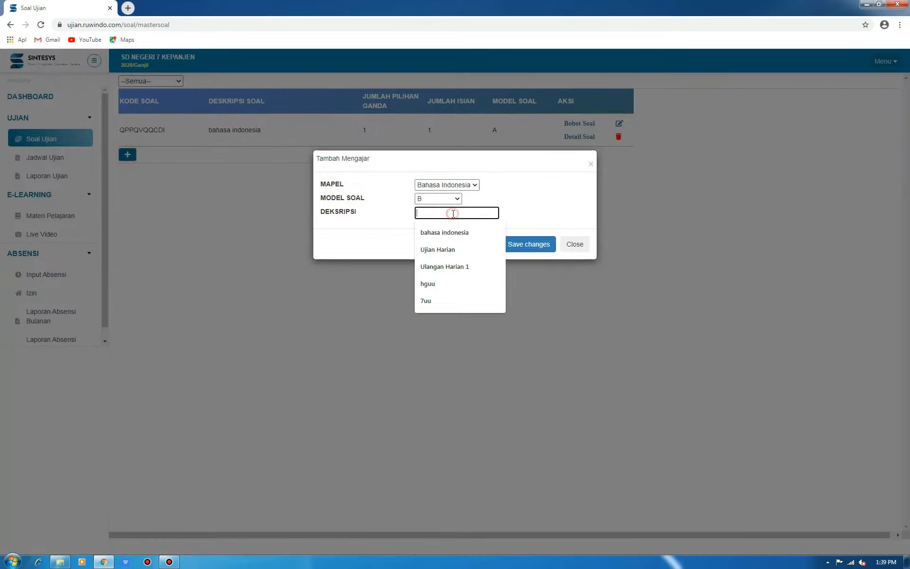
{"action": "left_click", "coordinate": [462, 247]}
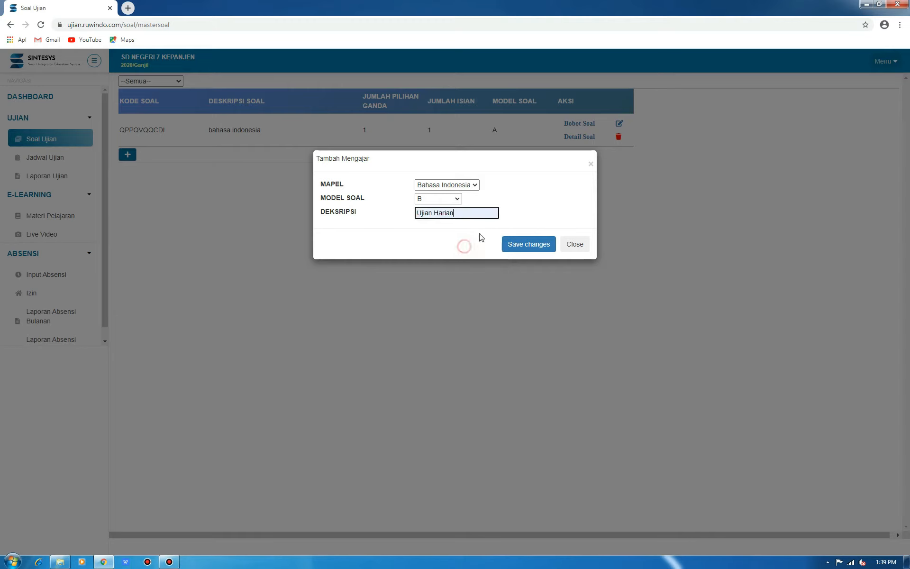
{"action": "left_click", "coordinate": [532, 245]}
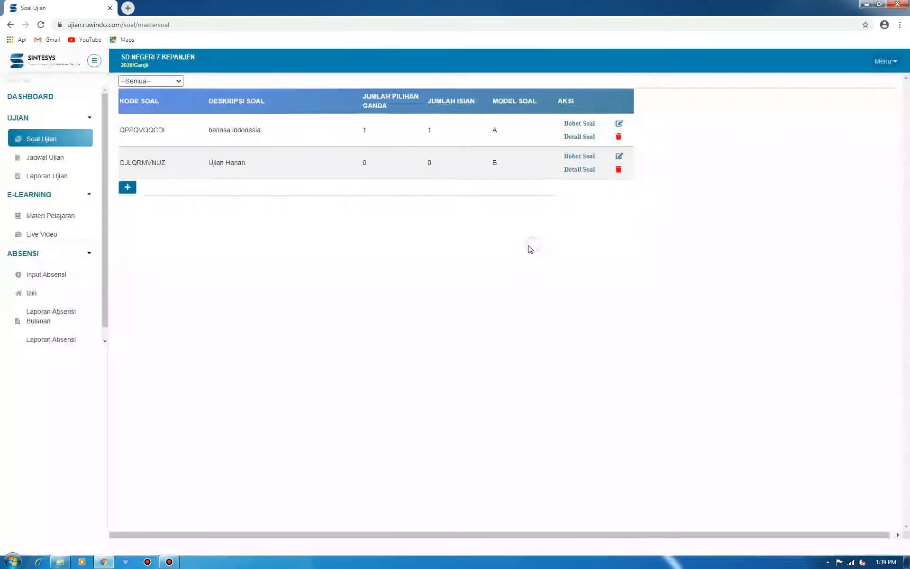
Open the details of the Ujian Harian set and set its number of multiple-choice questions to 20
{"action": "left_click", "coordinate": [580, 171]}
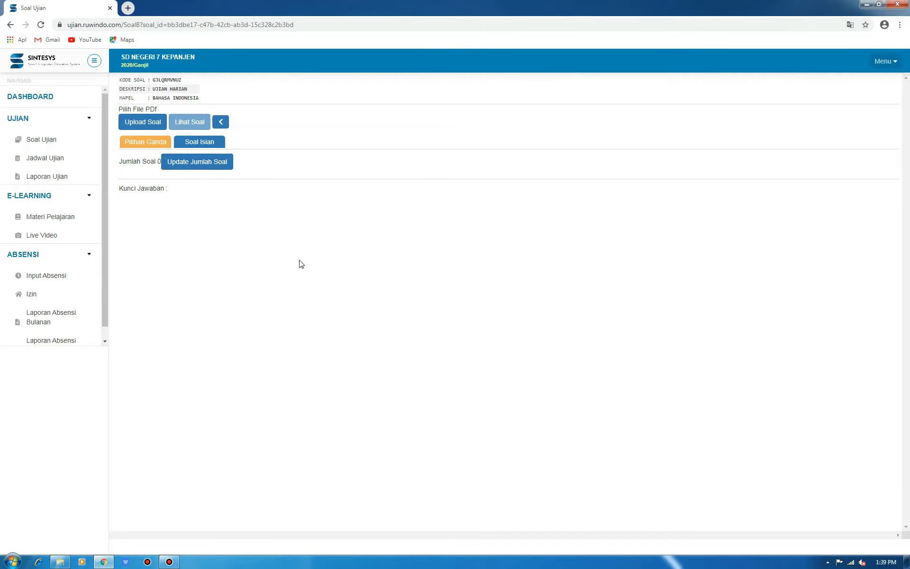
{"action": "left_click", "coordinate": [205, 168]}
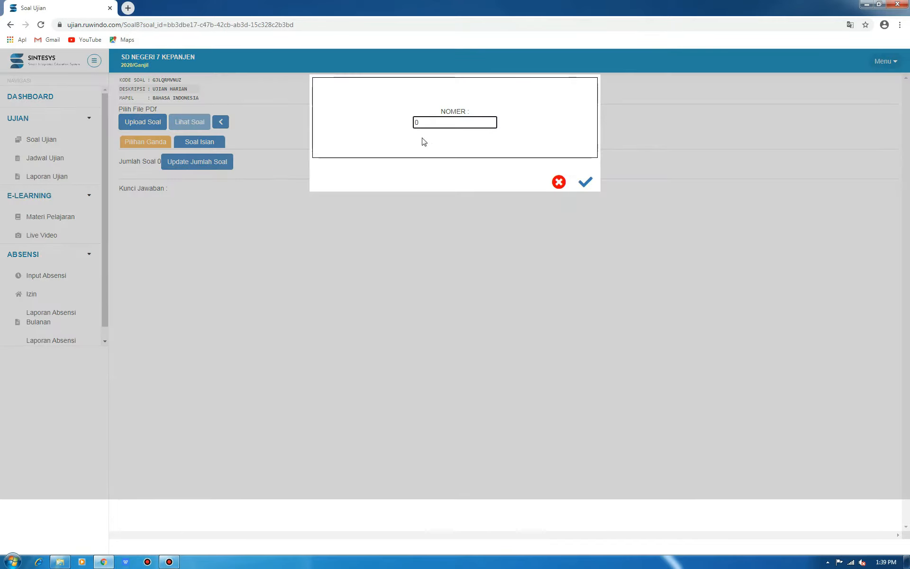
{"action": "double_click", "coordinate": [431, 122]}
{"action": "type", "text": "20"}
{"action": "left_click", "coordinate": [587, 184]}
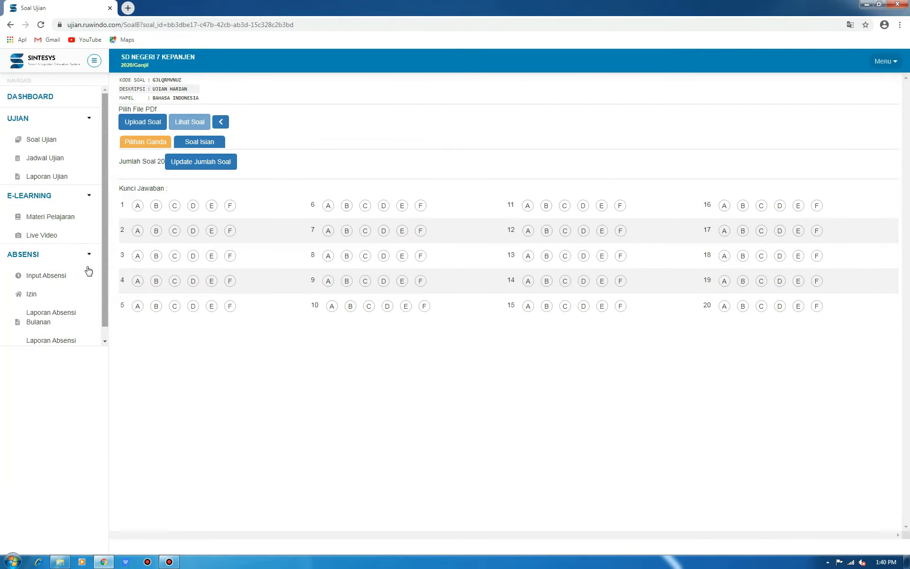
Upload the soal-cpns PDF from the Downloads folder as the question file of the set
{"action": "left_click", "coordinate": [138, 125]}
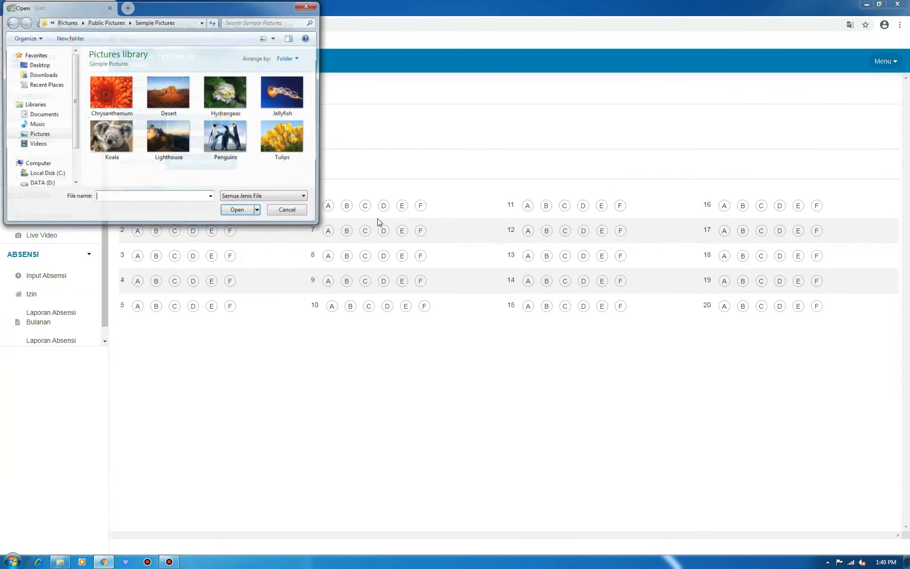
{"action": "left_click", "coordinate": [43, 74]}
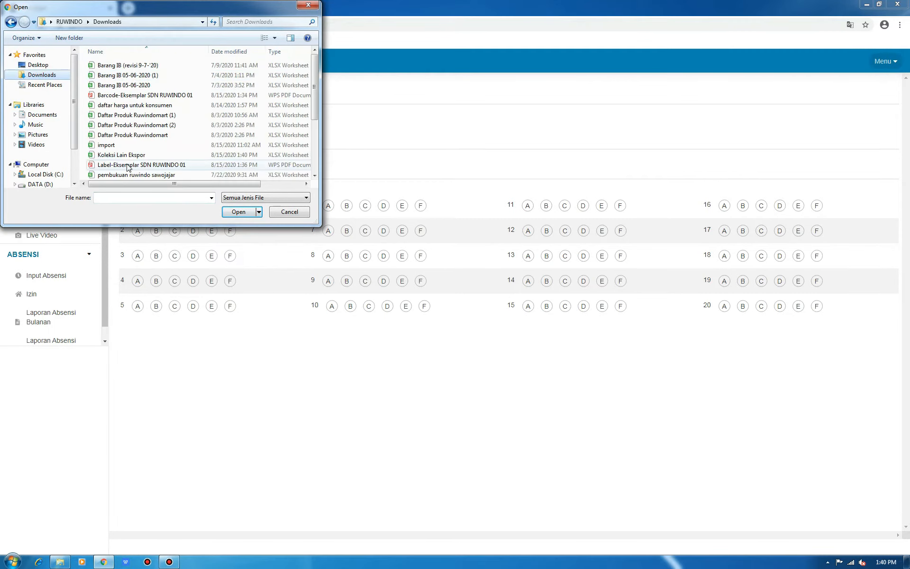
{"action": "left_click", "coordinate": [191, 165]}
{"action": "scroll", "coordinate": [191, 168], "scroll_direction": "down", "scroll_amount": 3}
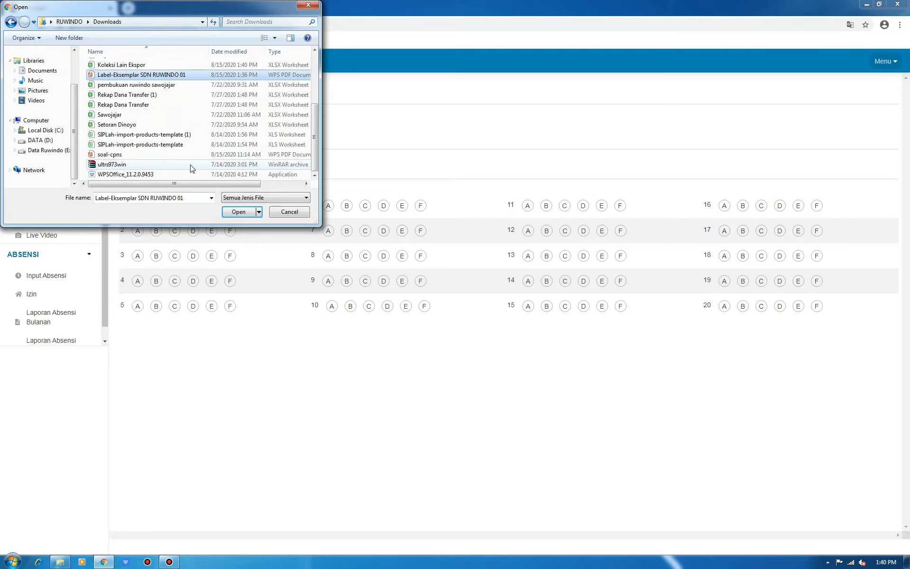
{"action": "left_click", "coordinate": [150, 156]}
{"action": "left_click", "coordinate": [232, 214]}
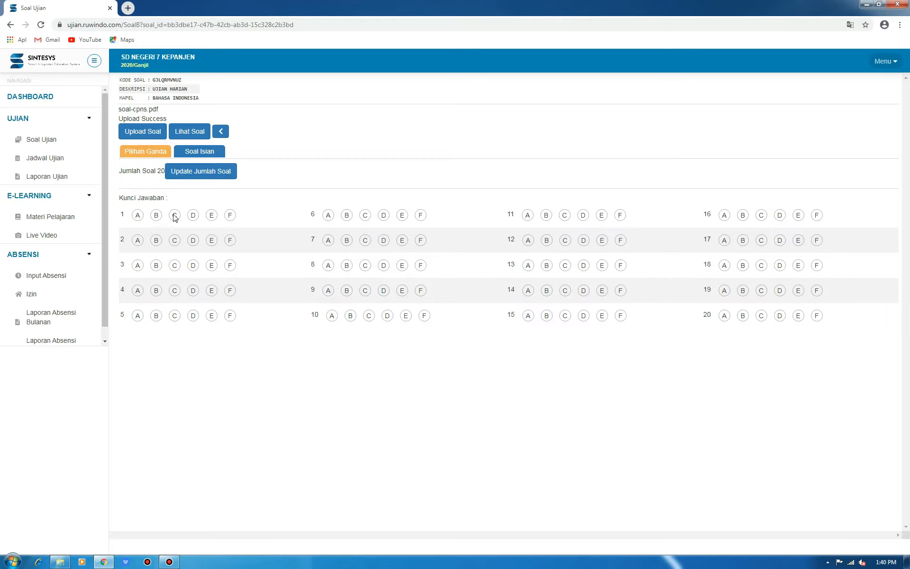
Mark the answer key for questions 1 to 10 as A, B, C, C, D, B, C, B, B, C
{"action": "left_click", "coordinate": [137, 216]}
{"action": "left_click", "coordinate": [156, 241]}
{"action": "left_click", "coordinate": [174, 266]}
{"action": "left_click", "coordinate": [174, 291]}
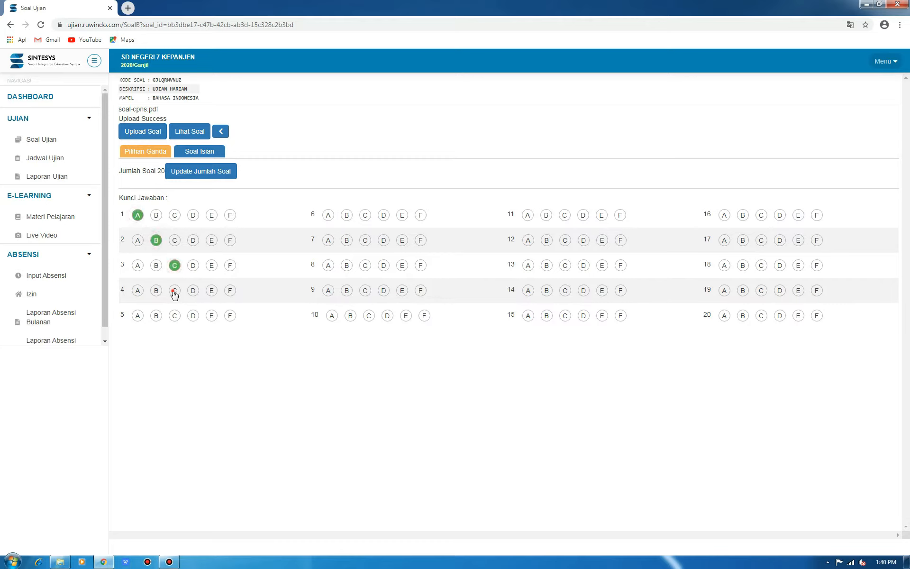
{"action": "left_click", "coordinate": [193, 316]}
{"action": "left_click", "coordinate": [347, 216]}
{"action": "left_click", "coordinate": [365, 241]}
{"action": "left_click", "coordinate": [347, 265]}
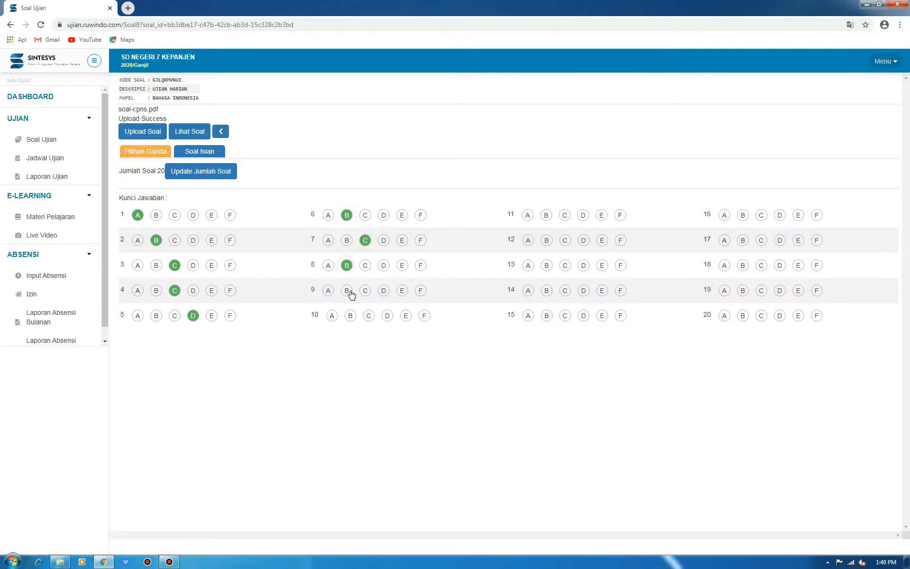
{"action": "left_click", "coordinate": [369, 317]}
Mark the answer key for questions 11 to 20 as B, C, B, B, C, C, B, C, D, D
{"action": "left_click", "coordinate": [546, 216]}
{"action": "left_click", "coordinate": [564, 241]}
{"action": "left_click", "coordinate": [547, 266]}
{"action": "left_click", "coordinate": [546, 290]}
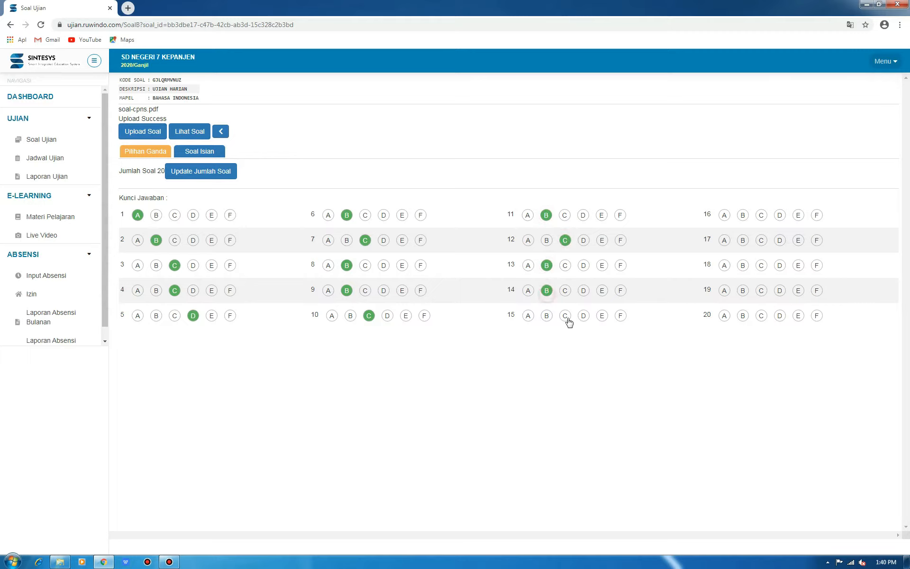
{"action": "left_click", "coordinate": [565, 316]}
{"action": "left_click", "coordinate": [762, 214]}
{"action": "left_click", "coordinate": [742, 240]}
{"action": "left_click", "coordinate": [763, 266]}
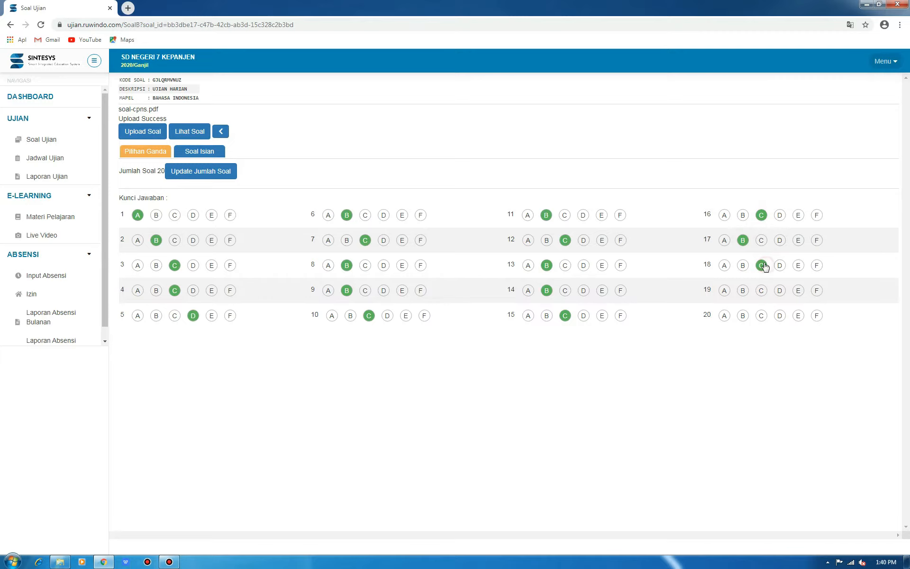
{"action": "left_click", "coordinate": [780, 290]}
{"action": "left_click", "coordinate": [780, 315]}
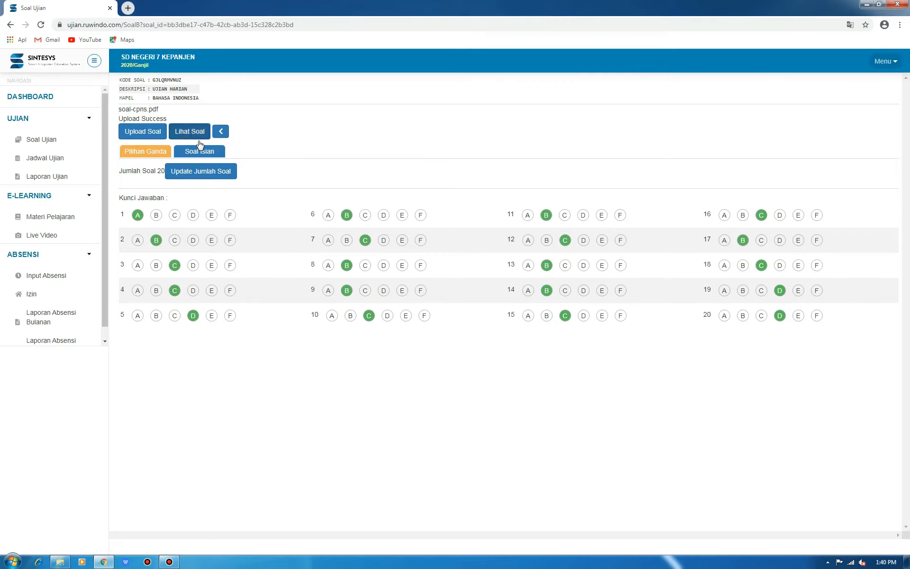
Set the number of fill-in (Soal Isian) questions in the set to 10
{"action": "left_click", "coordinate": [212, 152]}
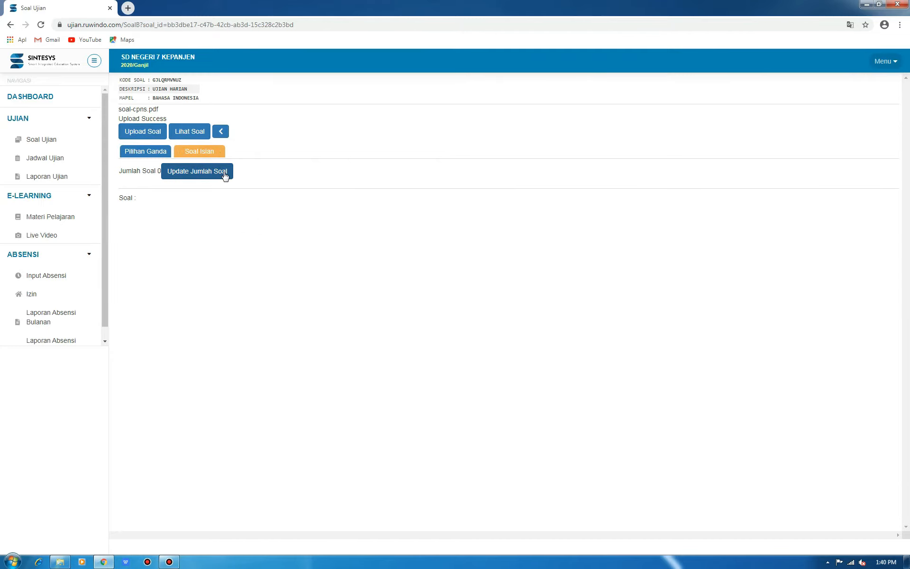
{"action": "left_click", "coordinate": [223, 175]}
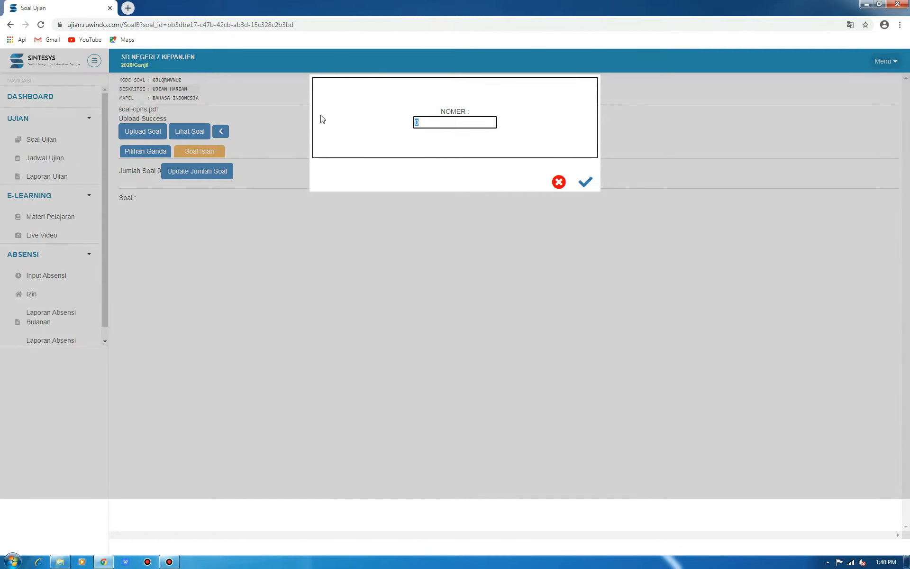
{"action": "type", "text": "10"}
{"action": "left_click", "coordinate": [586, 182]}
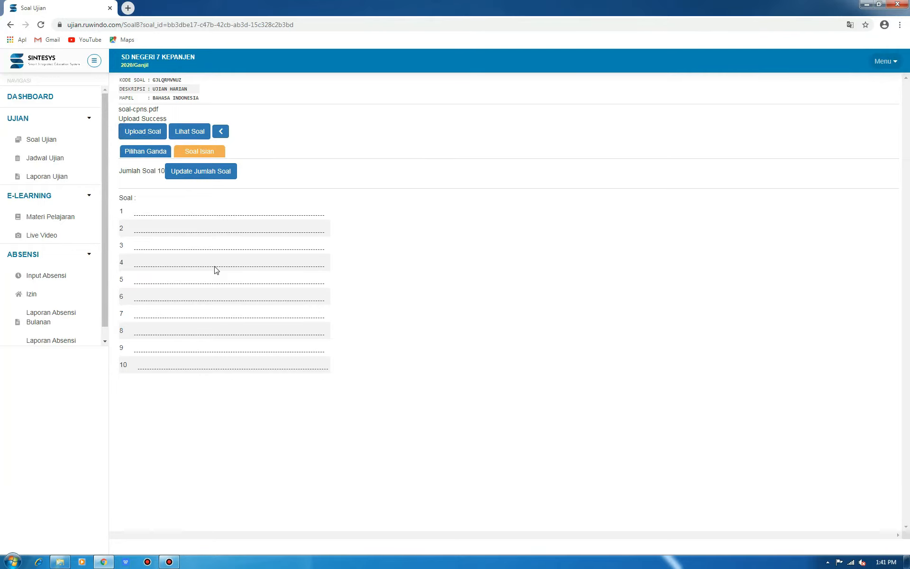
Open the question weights (Bobot Soal) of the model A bahasa indonesia set and examine the weight of each question
{"action": "left_click", "coordinate": [60, 141]}
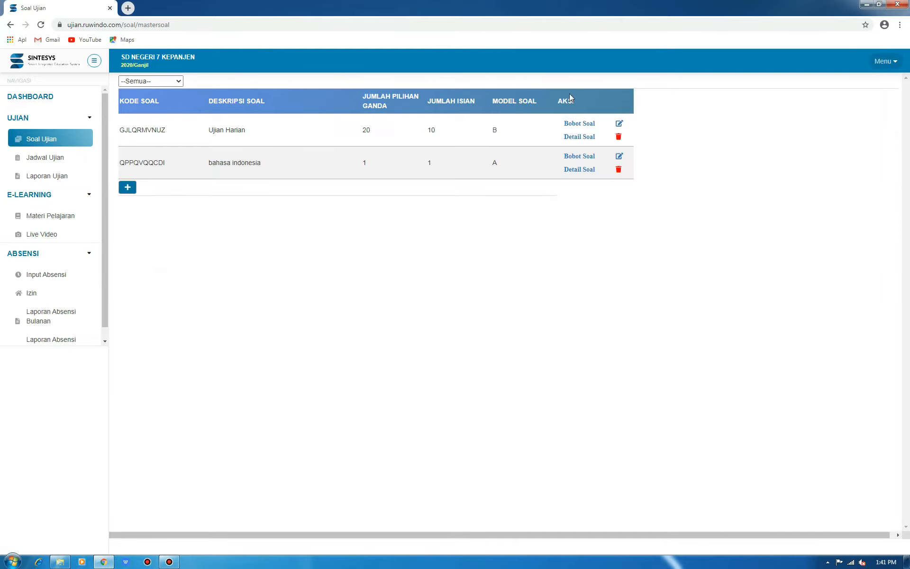
{"action": "left_click", "coordinate": [583, 158]}
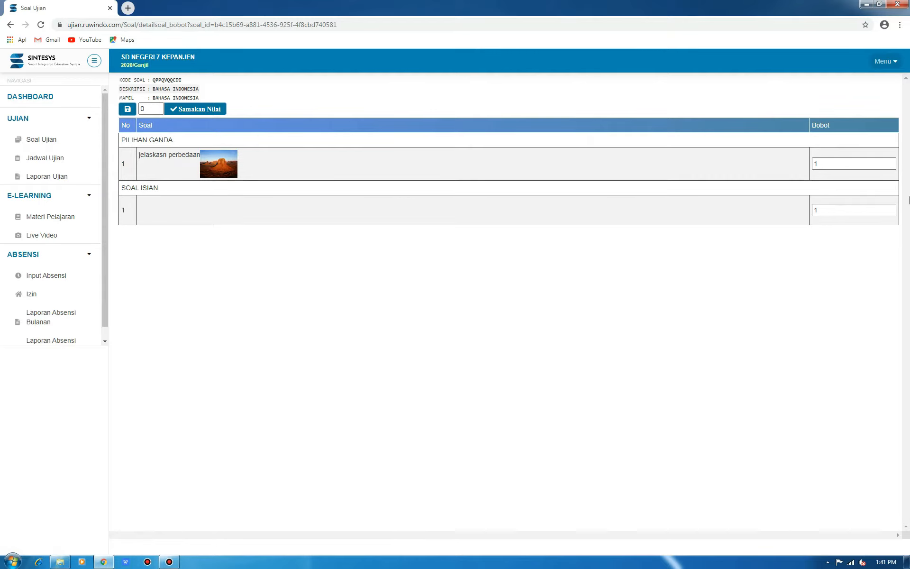
{"action": "left_click", "coordinate": [849, 168]}
{"action": "left_click", "coordinate": [844, 212]}
{"action": "left_click", "coordinate": [848, 162]}
{"action": "left_click", "coordinate": [830, 212]}
Open the exam schedule (Jadwal Ujian) and filter it by Bahasa Indonesia and class 1
{"action": "left_click", "coordinate": [61, 166]}
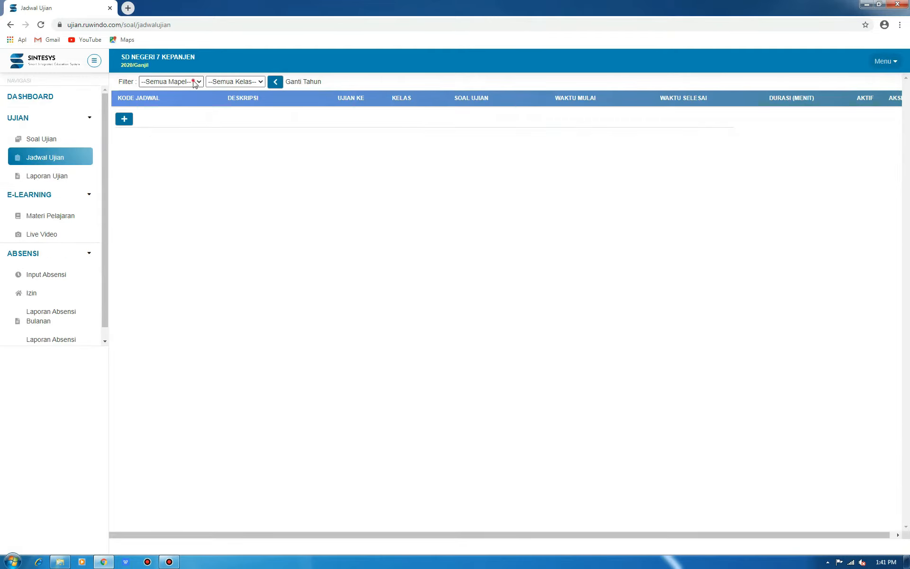
{"action": "left_click", "coordinate": [192, 82]}
{"action": "left_click", "coordinate": [187, 92]}
{"action": "left_click", "coordinate": [263, 84]}
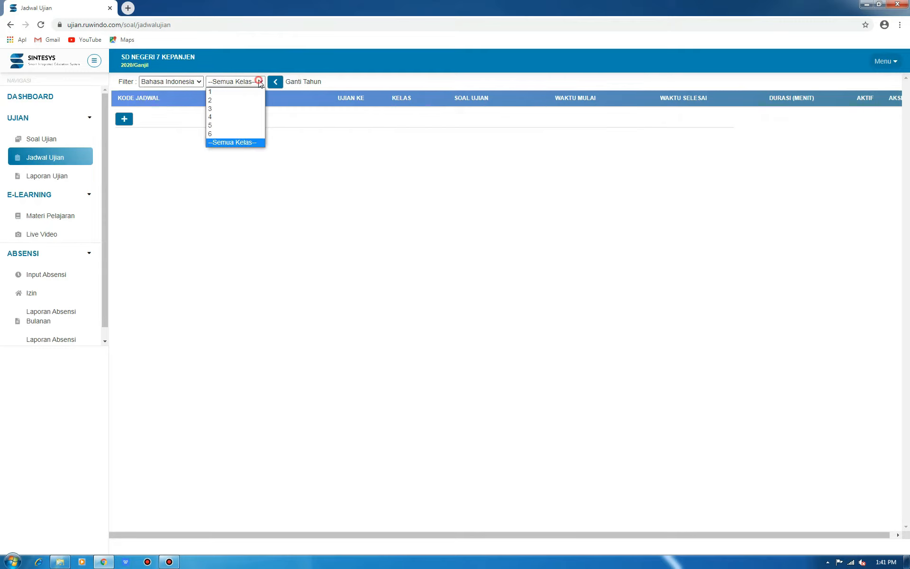
{"action": "left_click", "coordinate": [228, 94]}
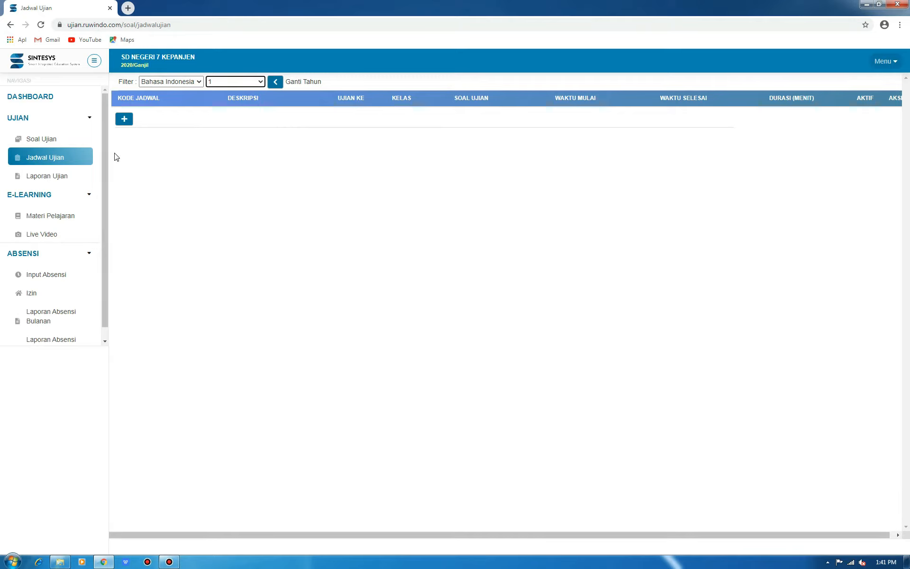
Start a new exam schedule entry with the description "Kerjakan dengan benar" and the exam type HARIAN
{"action": "left_click", "coordinate": [121, 124]}
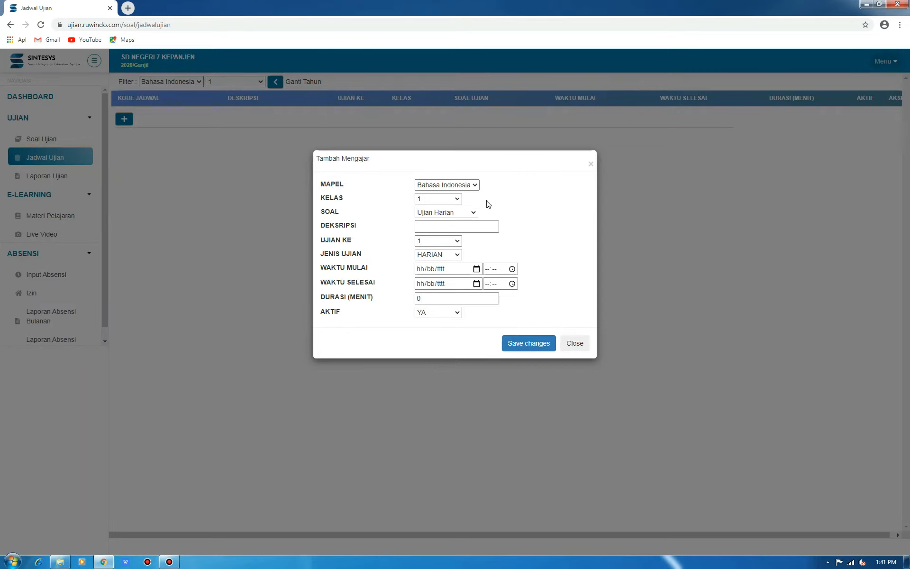
{"action": "left_click", "coordinate": [575, 185]}
{"action": "left_click", "coordinate": [457, 226]}
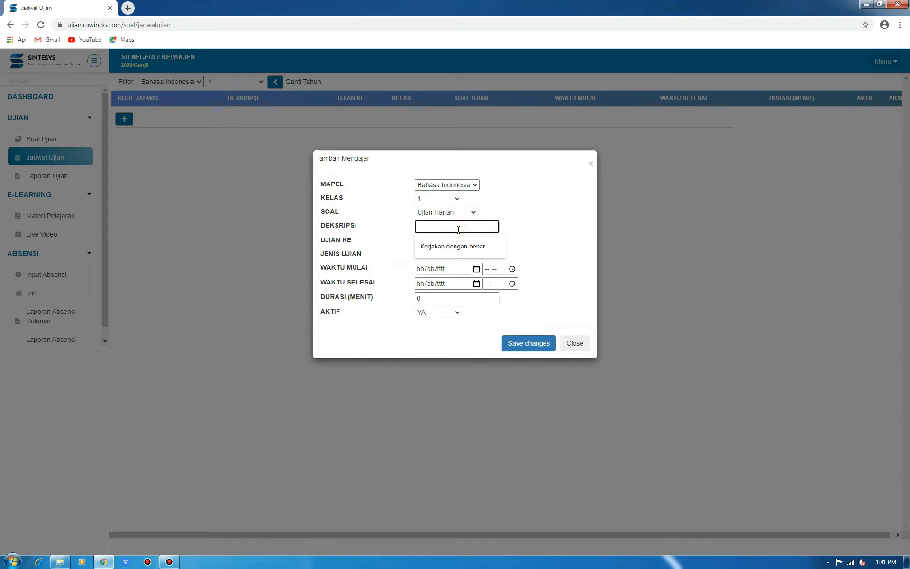
{"action": "left_click", "coordinate": [500, 253]}
{"action": "left_click", "coordinate": [453, 259]}
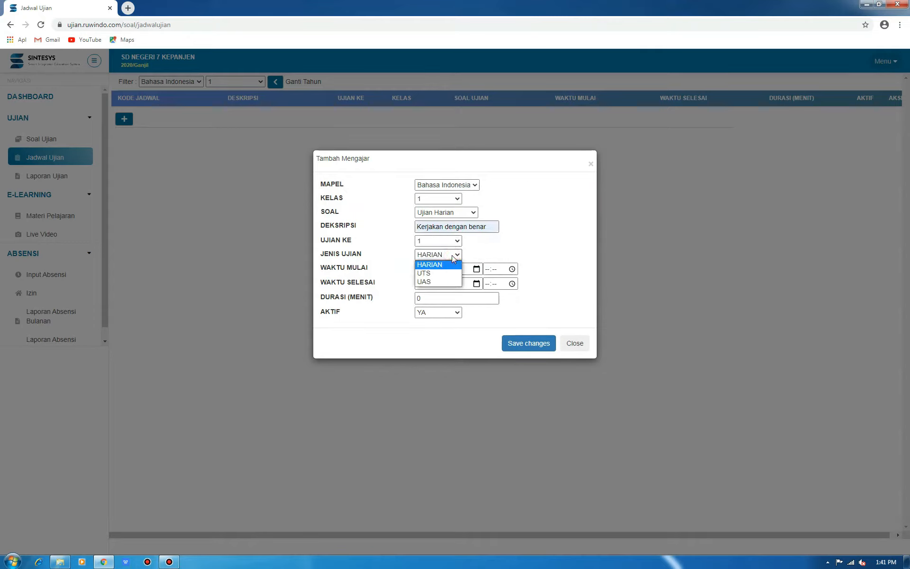
{"action": "left_click", "coordinate": [454, 258]}
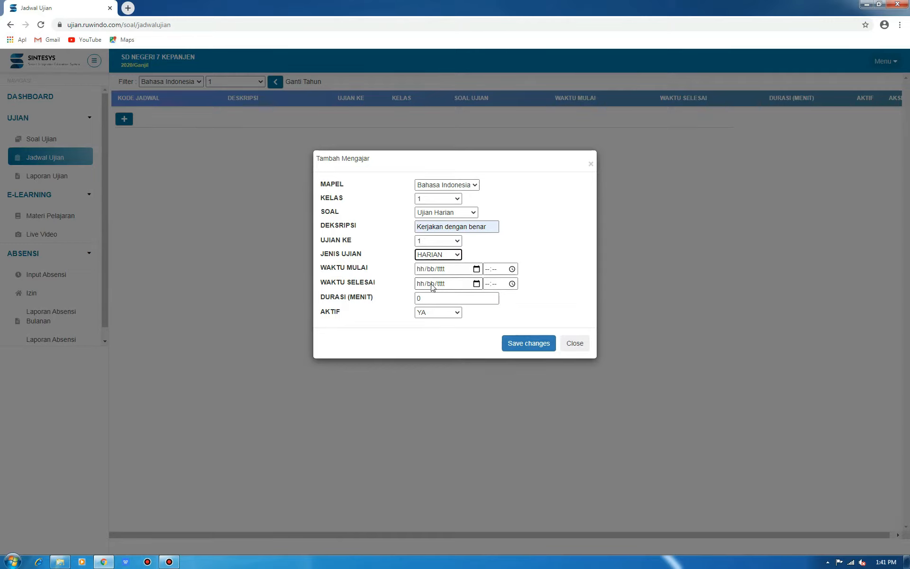
Set the exam's start time (Waktu Mulai) to 17/08/2020 at 11:00
{"action": "left_click", "coordinate": [476, 269]}
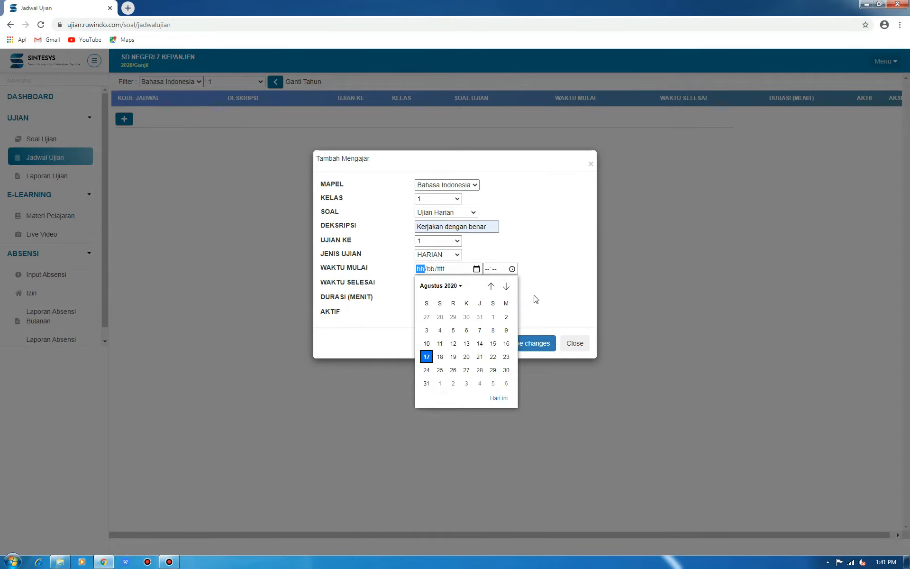
{"action": "left_click", "coordinate": [427, 357]}
{"action": "left_click", "coordinate": [488, 269]}
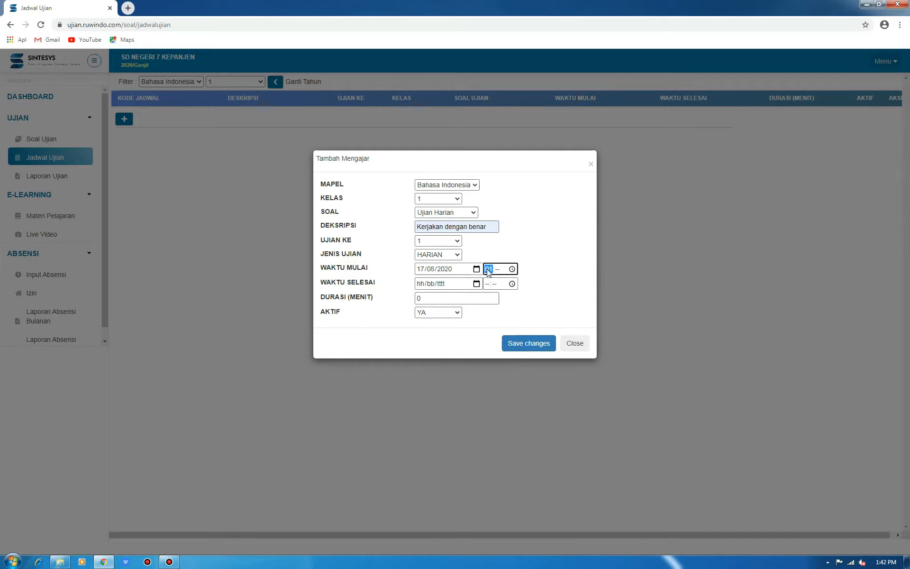
{"action": "type", "text": "11:00"}
Set the exam's end time (Waktu Selesai) to 18/08/2020 at 23:00
{"action": "left_click", "coordinate": [477, 283]}
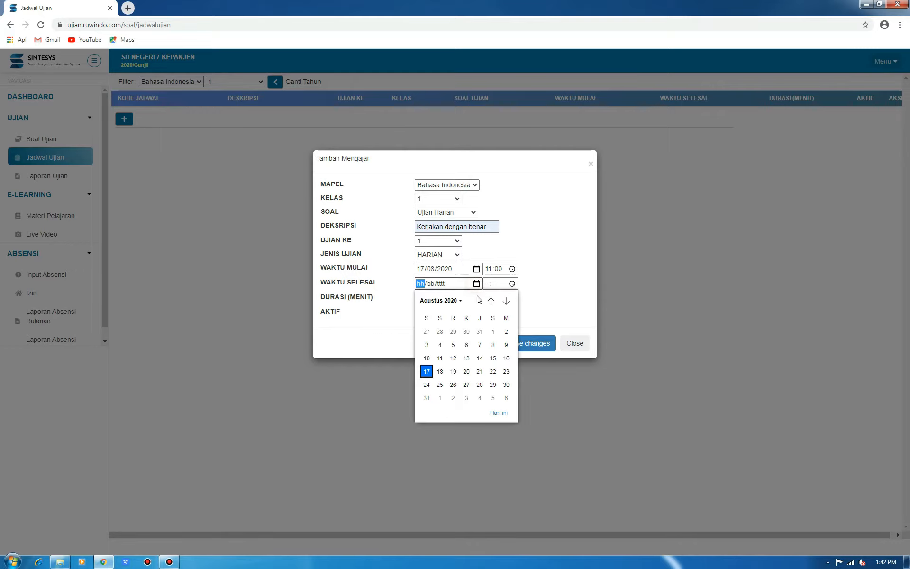
{"action": "left_click", "coordinate": [439, 372]}
{"action": "left_click", "coordinate": [488, 287]}
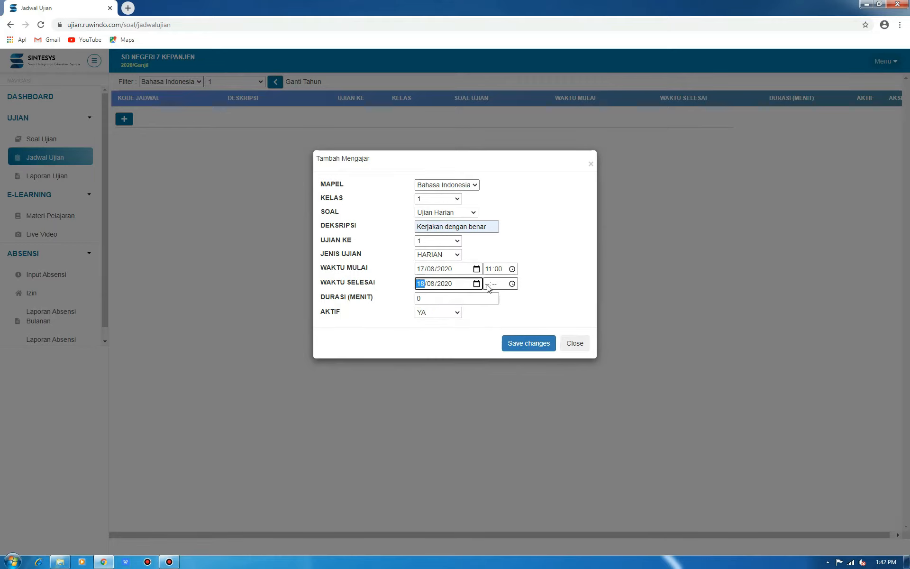
{"action": "type", "text": "23:00"}
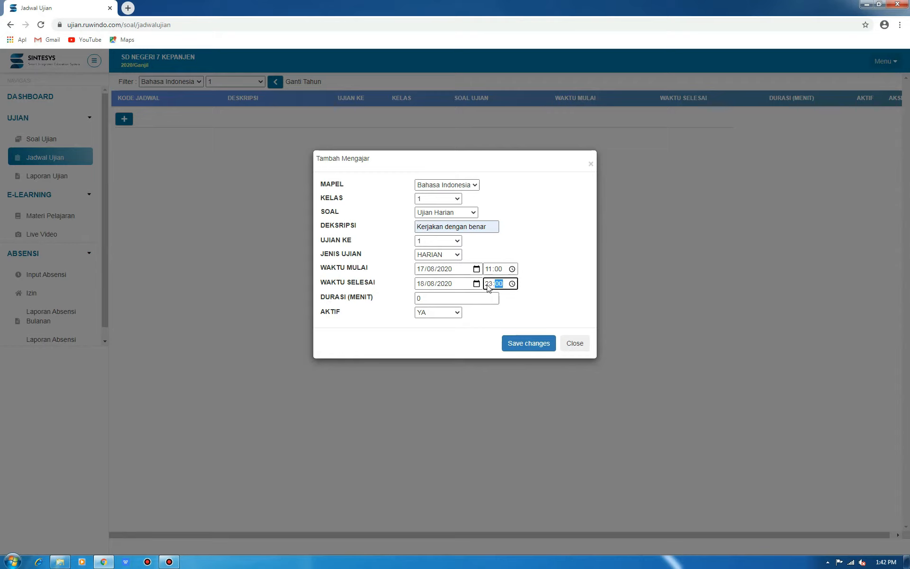
Set the exam's duration (Durasi) to 90 minutes and save the schedule entry
{"action": "key", "text": "Tab"}
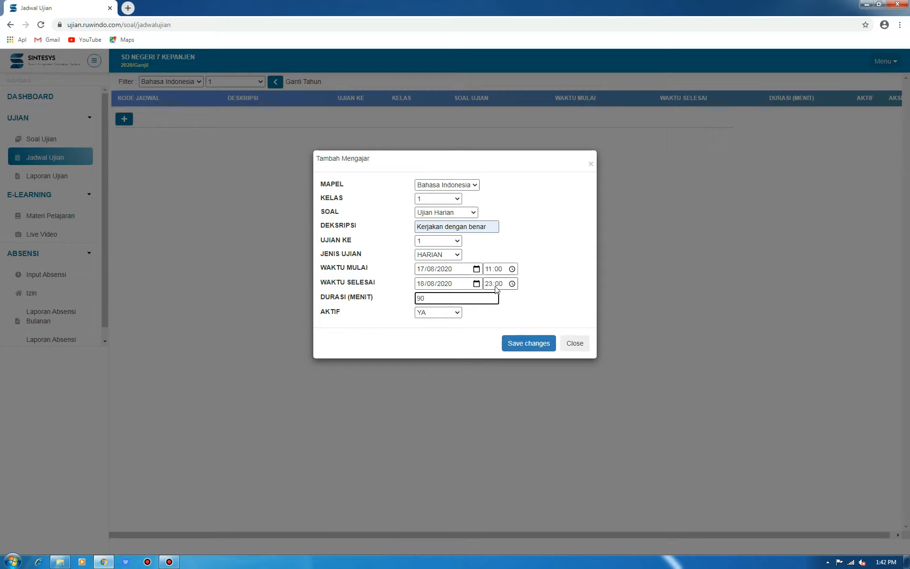
{"action": "double_click", "coordinate": [427, 299]}
{"action": "left_click", "coordinate": [569, 315]}
{"action": "left_click", "coordinate": [532, 345]}
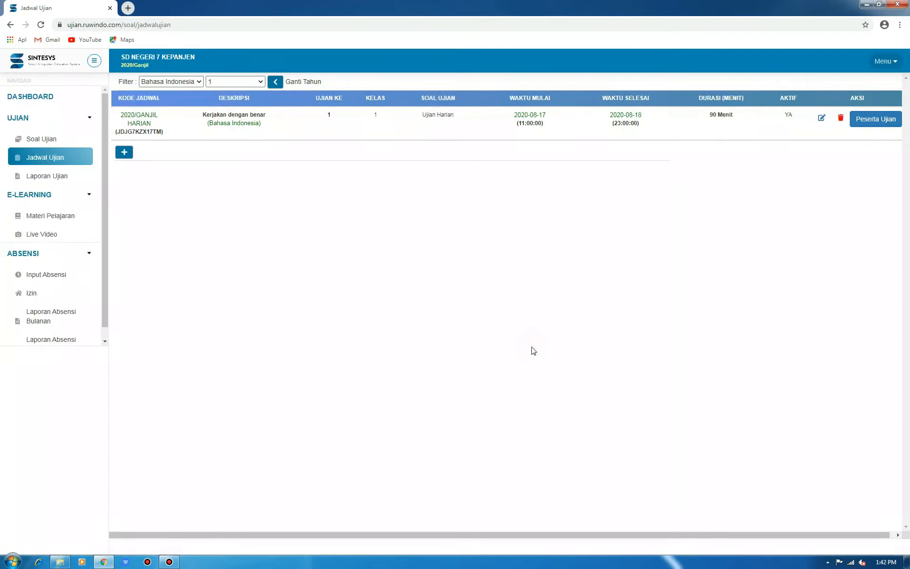
Open the new schedule's exam participants (Peserta Ujian) and add all students of Rombel A
{"action": "left_click", "coordinate": [886, 123]}
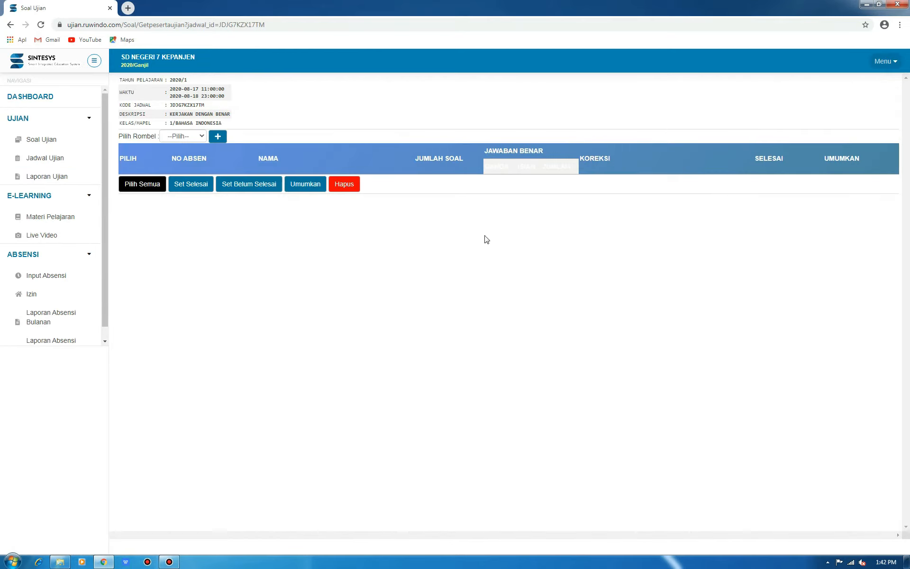
{"action": "left_click", "coordinate": [180, 136]}
{"action": "left_click", "coordinate": [177, 172]}
{"action": "left_click", "coordinate": [218, 137]}
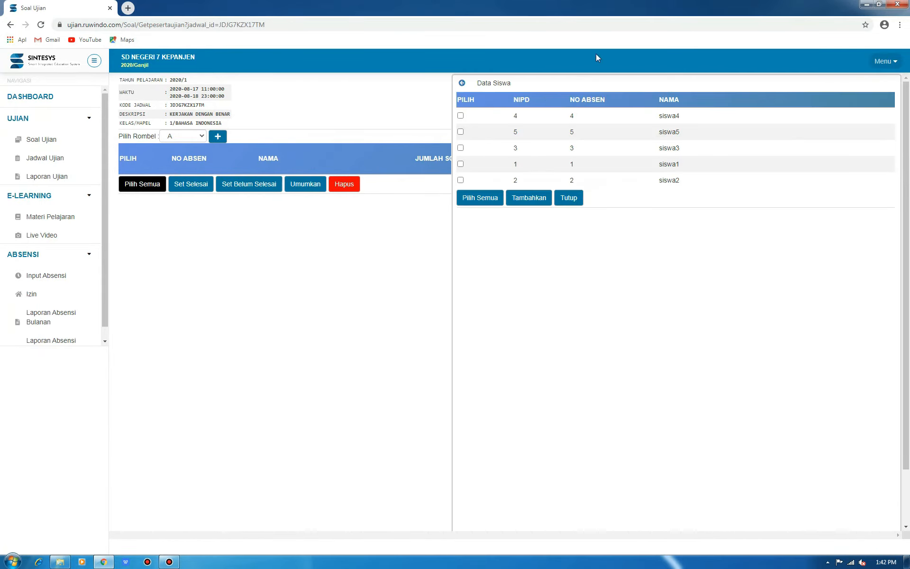
{"action": "left_click", "coordinate": [481, 199]}
{"action": "left_click", "coordinate": [526, 201]}
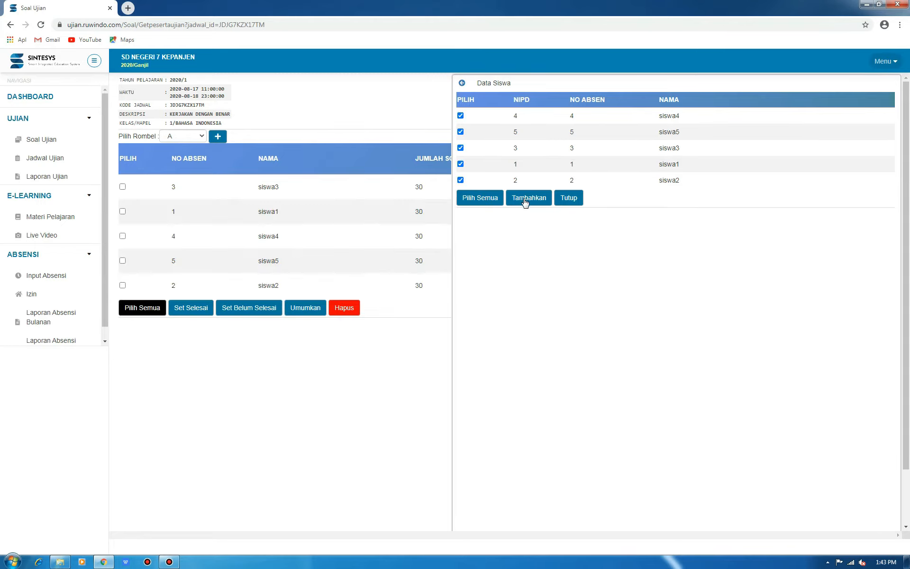
{"action": "left_click", "coordinate": [462, 83]}
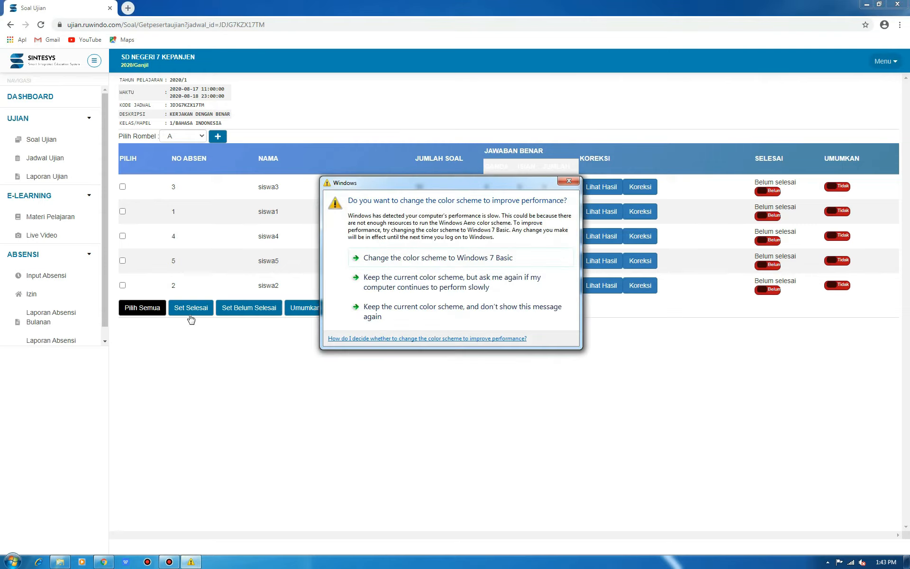
{"action": "left_click", "coordinate": [569, 180]}
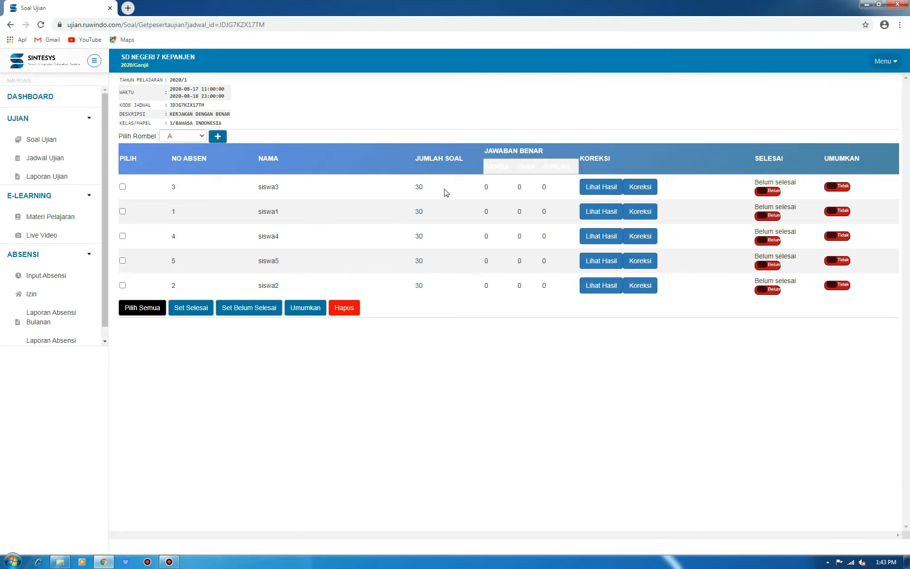
View the first listed participant's result sheet (Lihat Hasil), return to the participant list and open the exam report (Laporan Ujian)
{"action": "left_click", "coordinate": [608, 192]}
{"action": "scroll", "coordinate": [109, 244], "scroll_direction": "down", "scroll_amount": 1}
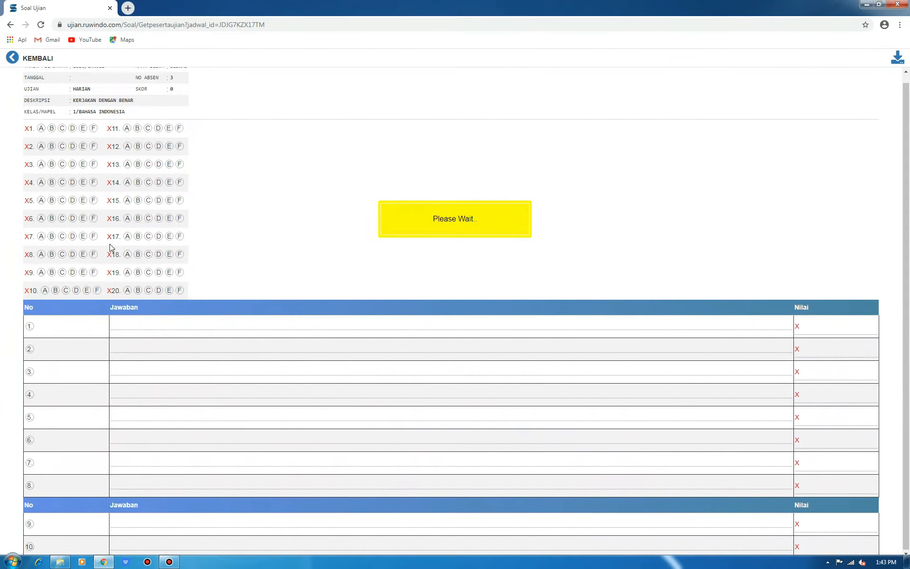
{"action": "scroll", "coordinate": [110, 245], "scroll_direction": "up", "scroll_amount": 1}
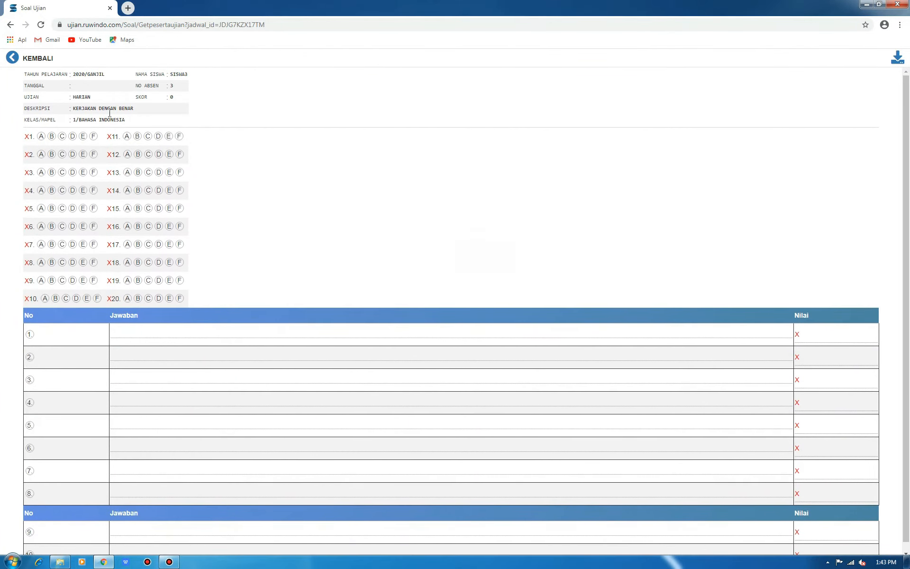
{"action": "left_click", "coordinate": [10, 60]}
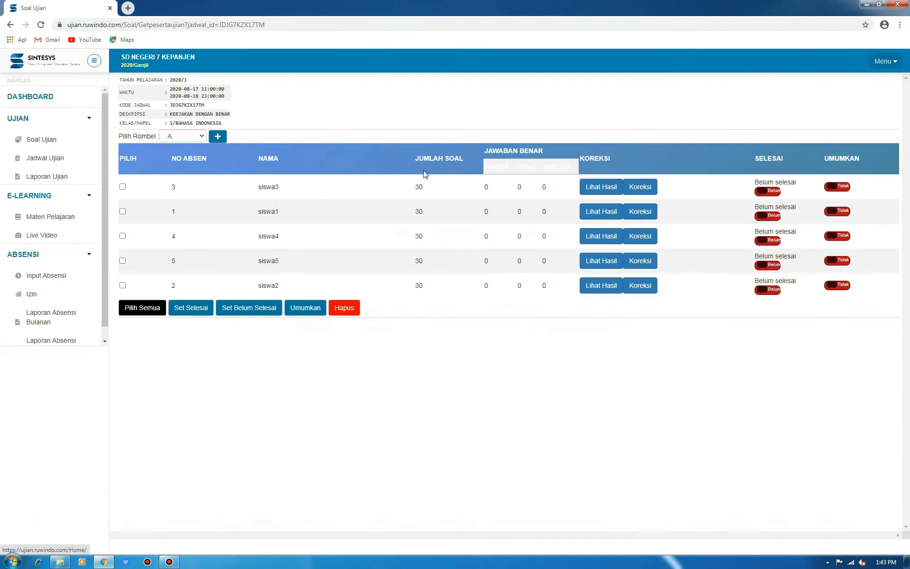
{"action": "left_click", "coordinate": [30, 180]}
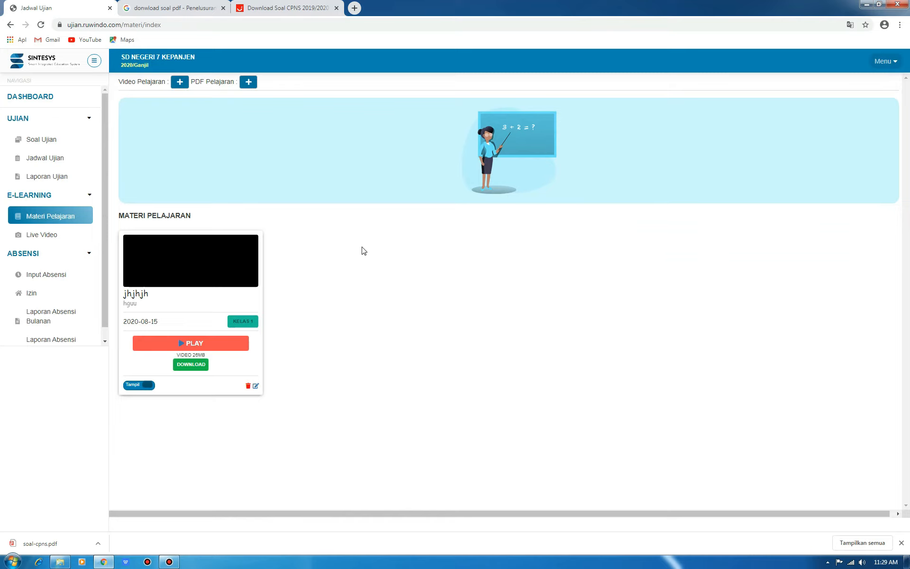
Start a new PDF lesson material for class 1 with the title "hgy" and the description "7uu"
{"action": "left_click", "coordinate": [248, 84]}
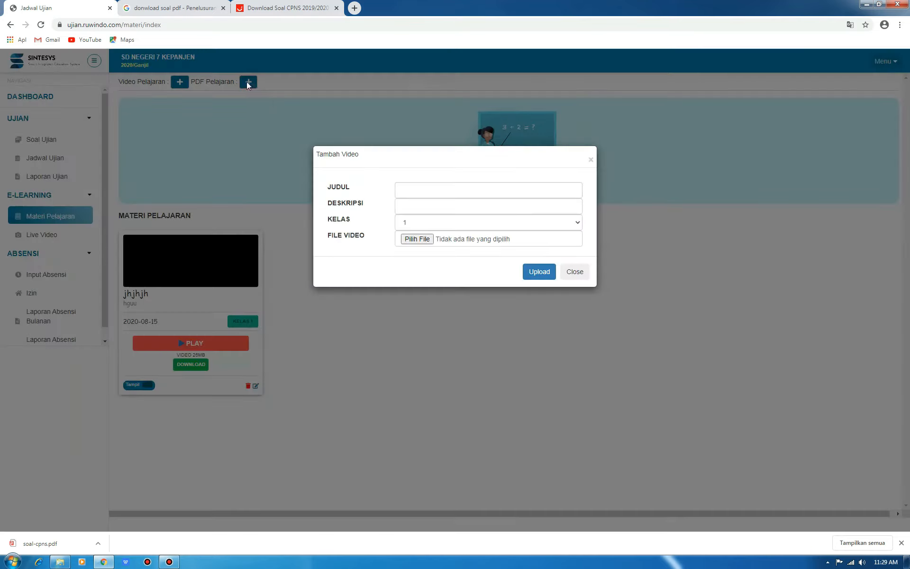
{"action": "left_click", "coordinate": [545, 189]}
{"action": "type", "text": "hgy"}
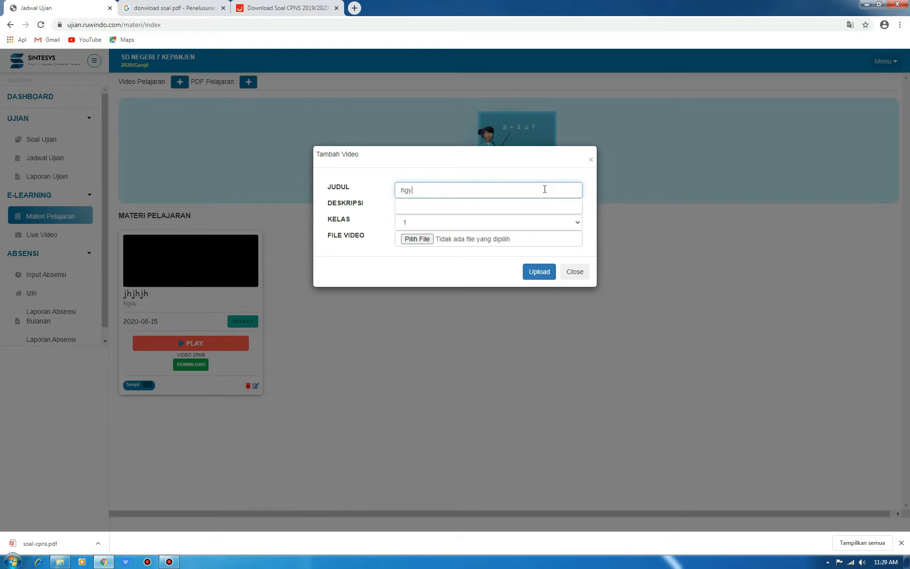
{"action": "left_click", "coordinate": [530, 206]}
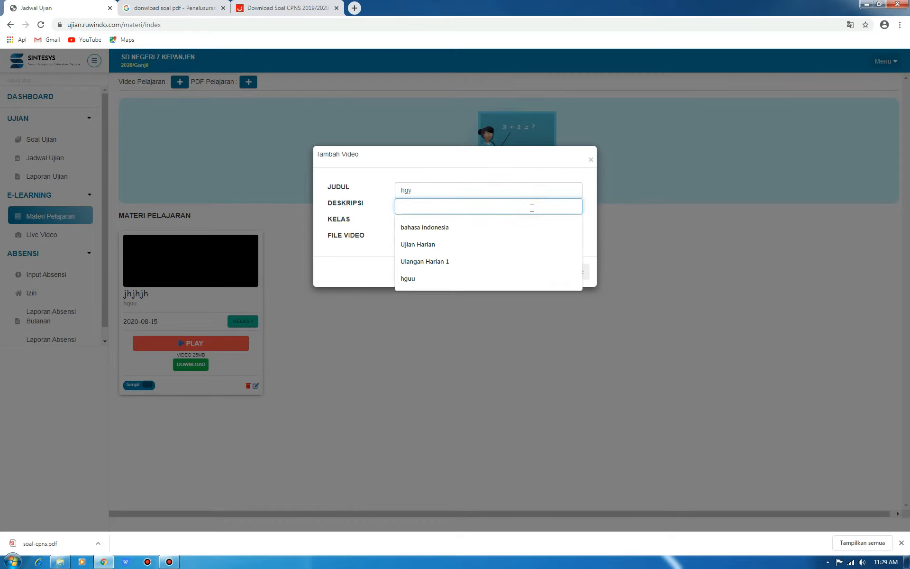
{"action": "type", "text": "7uu"}
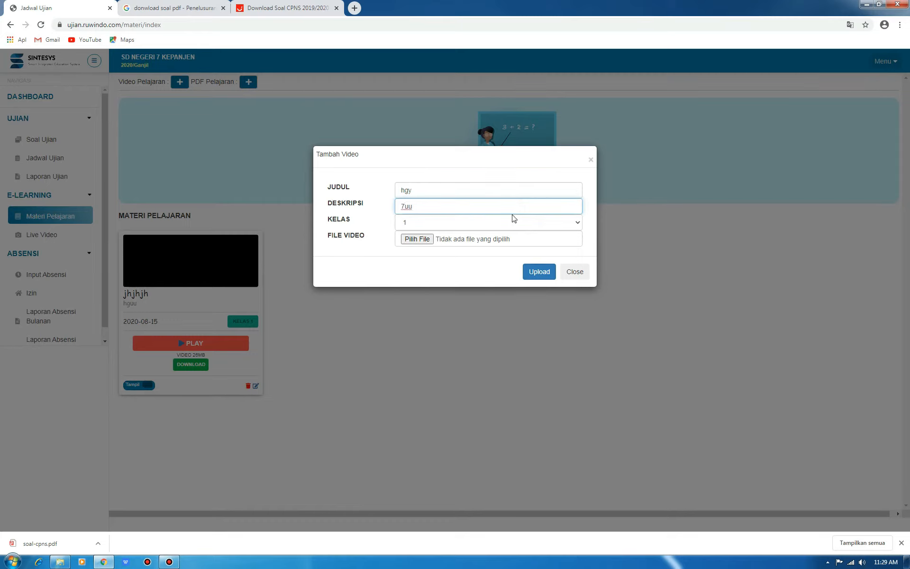
Attach soal-cpns.pdf from the Downloads folder to the lesson material and upload it
{"action": "left_click", "coordinate": [415, 239]}
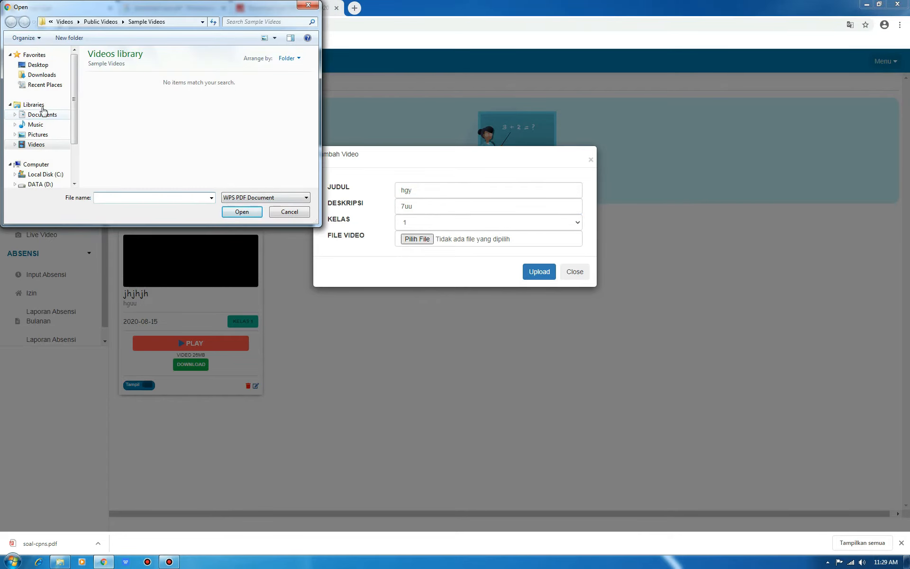
{"action": "left_click", "coordinate": [42, 75]}
{"action": "left_click", "coordinate": [114, 70]}
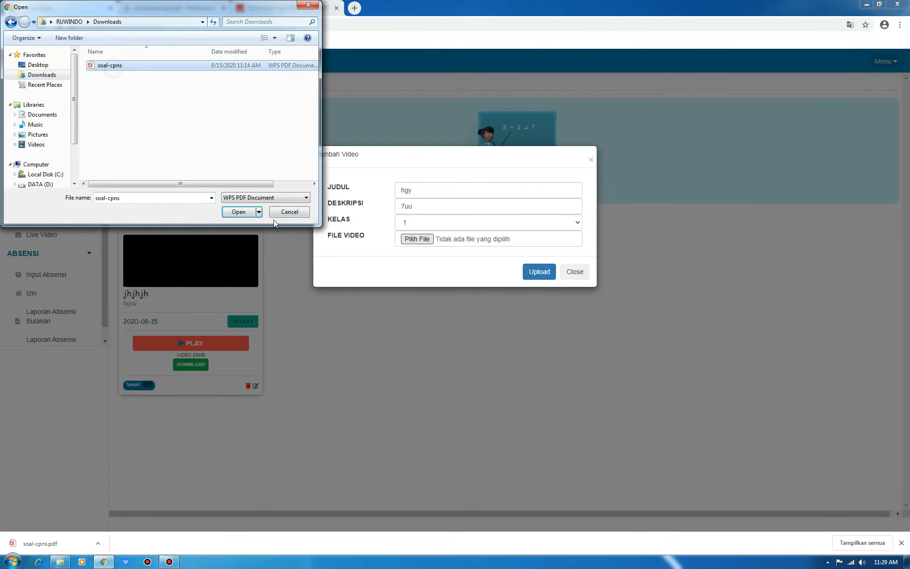
{"action": "left_click", "coordinate": [239, 212]}
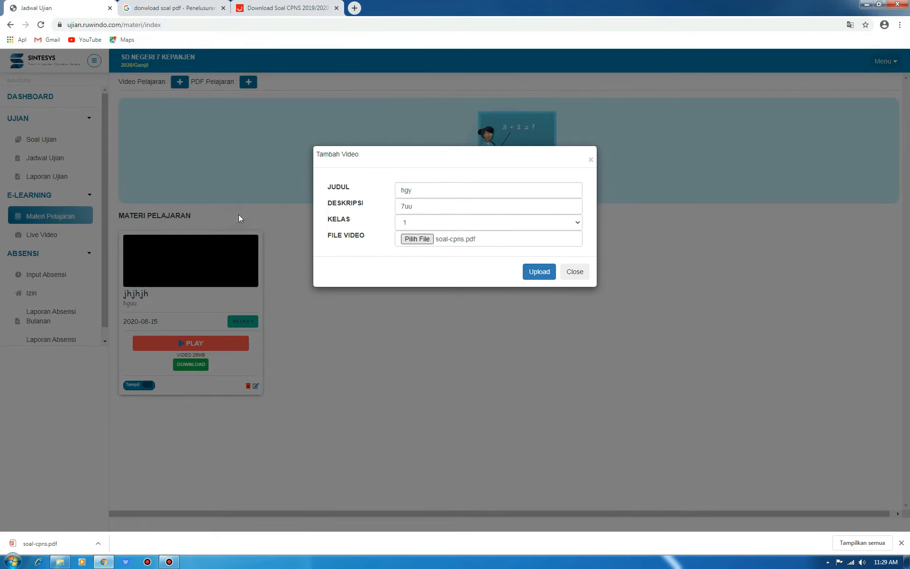
{"action": "left_click", "coordinate": [542, 270]}
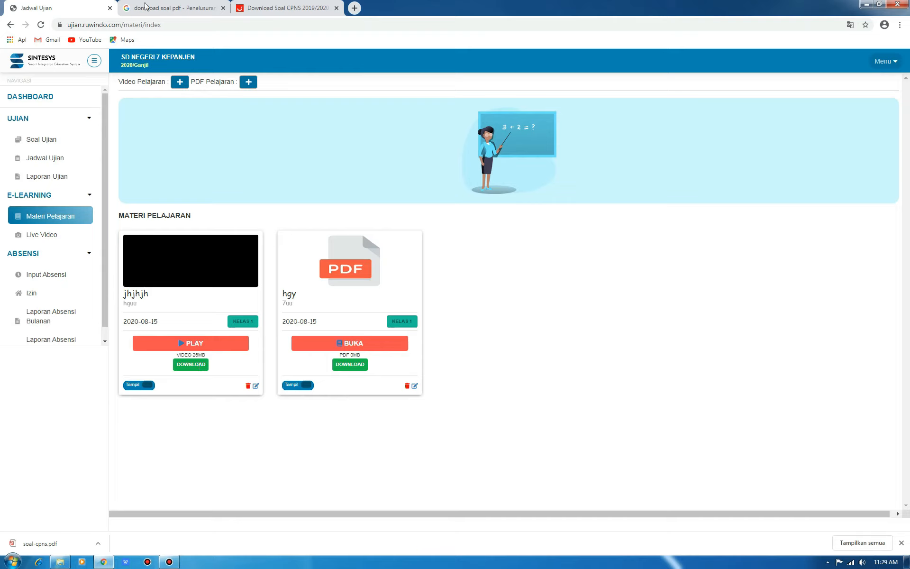
Start a new Live Video room with the session name "materi pembelajaran" and the description "ipaa"
{"action": "left_click", "coordinate": [78, 242]}
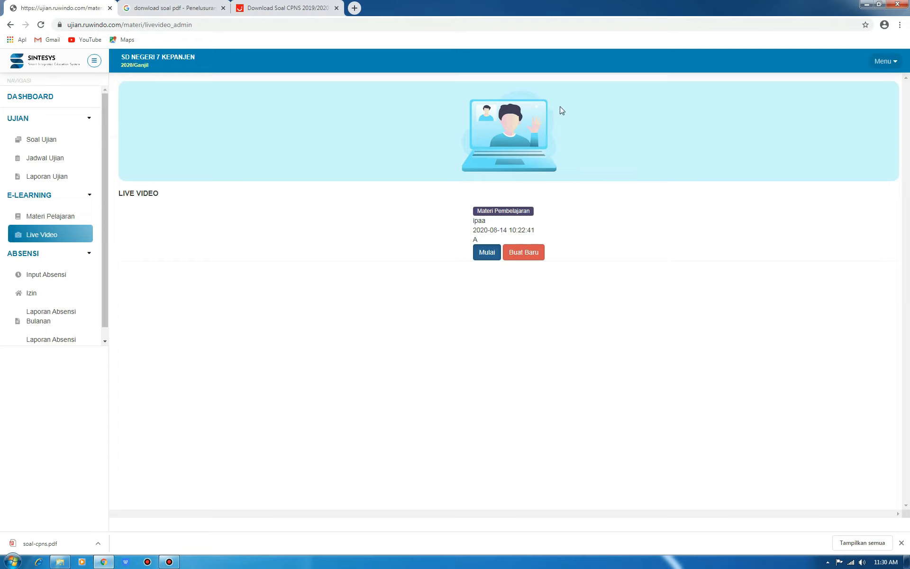
{"action": "left_click", "coordinate": [520, 255]}
{"action": "left_click", "coordinate": [403, 180]}
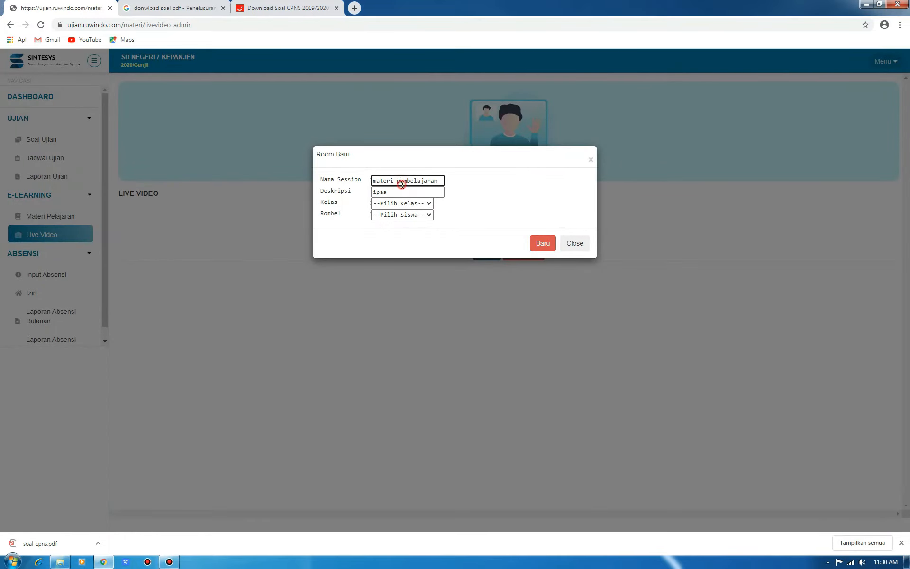
{"action": "left_click", "coordinate": [404, 193]}
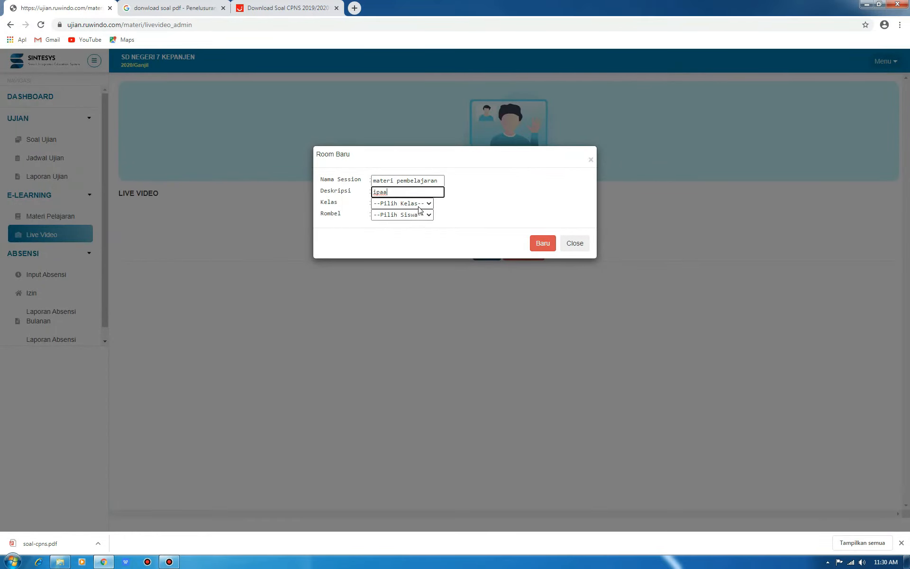
Assign the live video room to class 1, Rombel A, and create it
{"action": "left_click", "coordinate": [402, 203]}
{"action": "left_click", "coordinate": [407, 213]}
{"action": "left_click", "coordinate": [408, 217]}
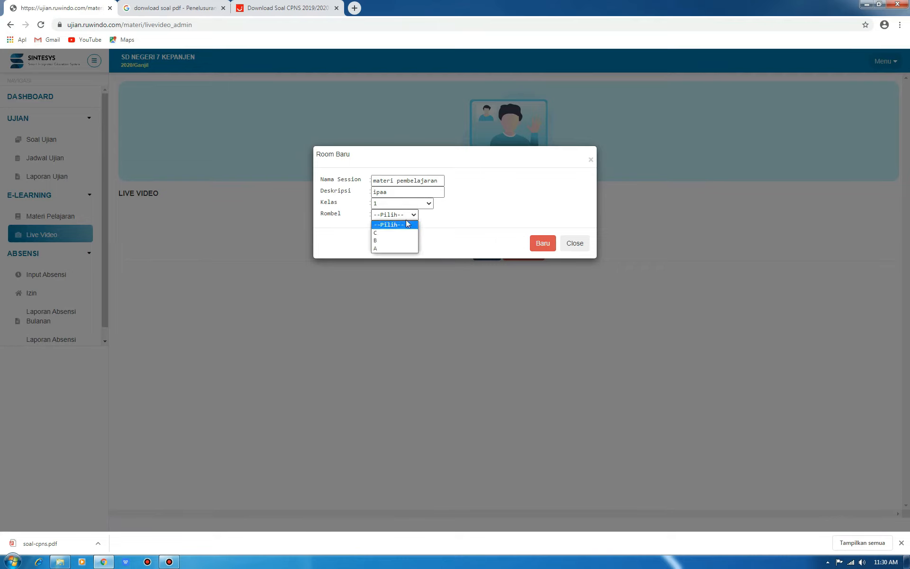
{"action": "left_click", "coordinate": [393, 250]}
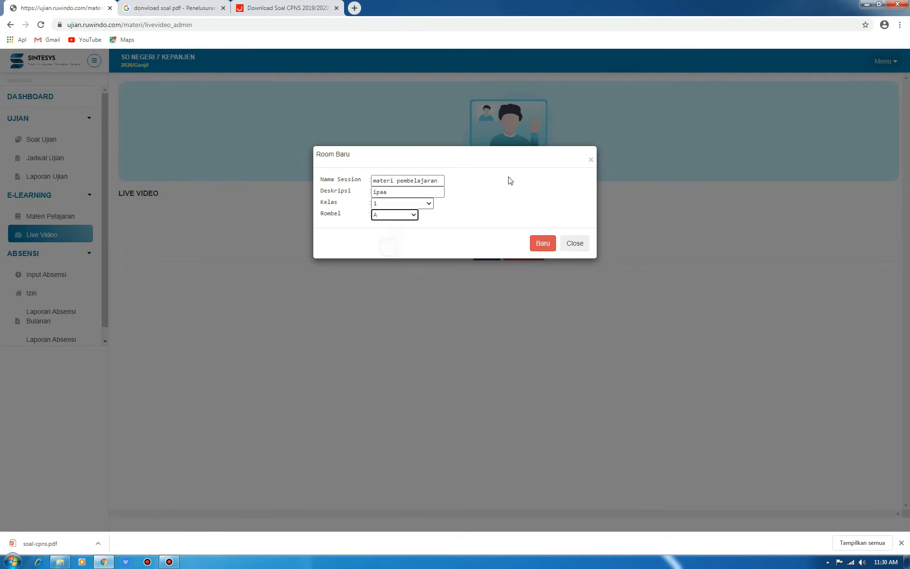
{"action": "left_click", "coordinate": [543, 244]}
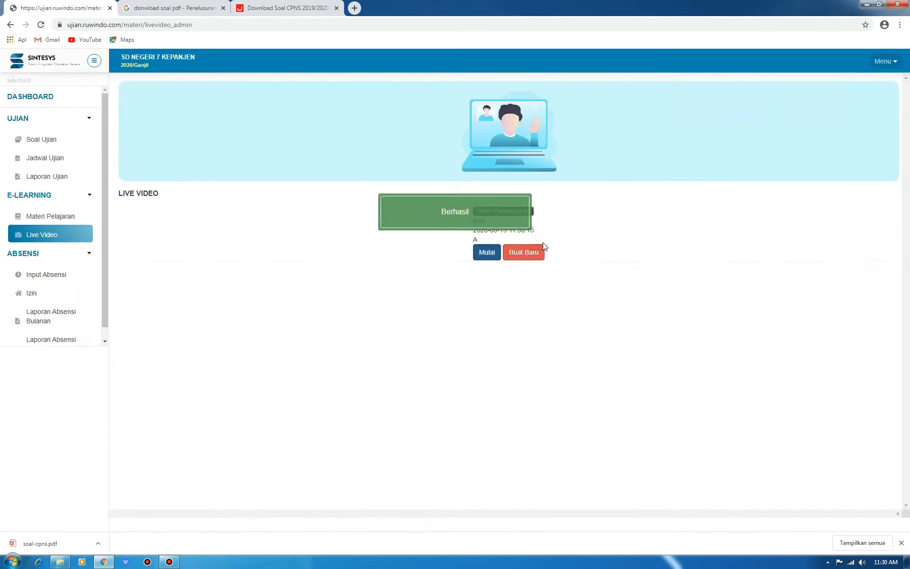
Start the live video session, dismiss the microphone permission request and end the call
{"action": "left_click", "coordinate": [493, 254]}
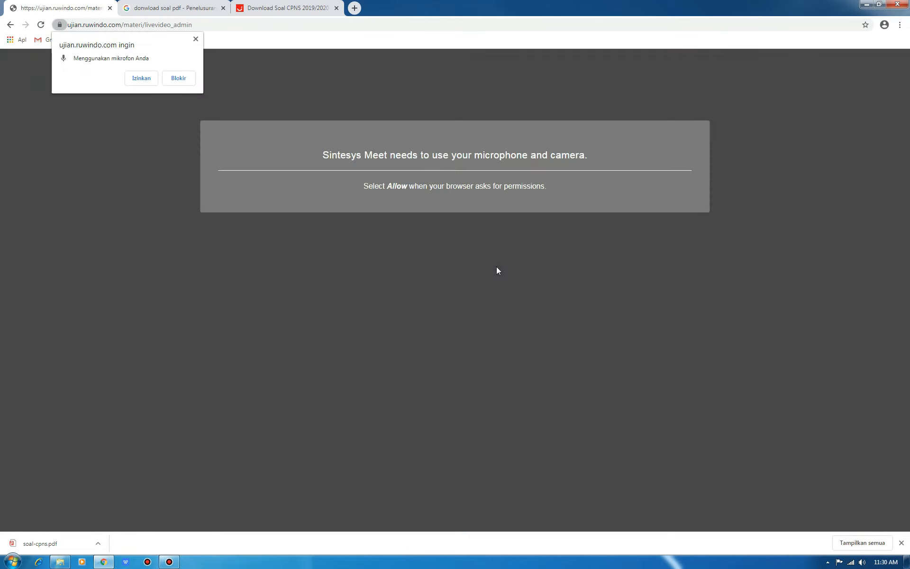
{"action": "left_click", "coordinate": [196, 39]}
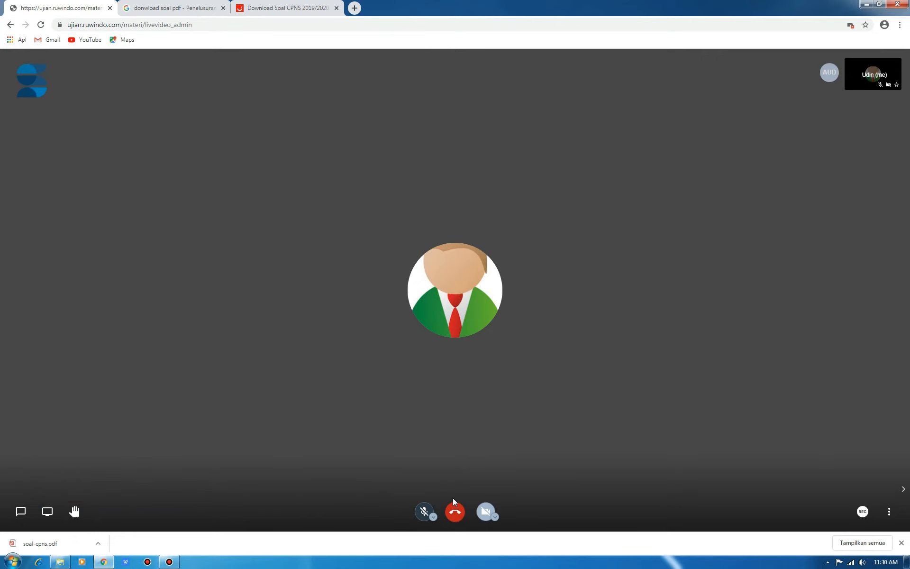
{"action": "left_click", "coordinate": [454, 508]}
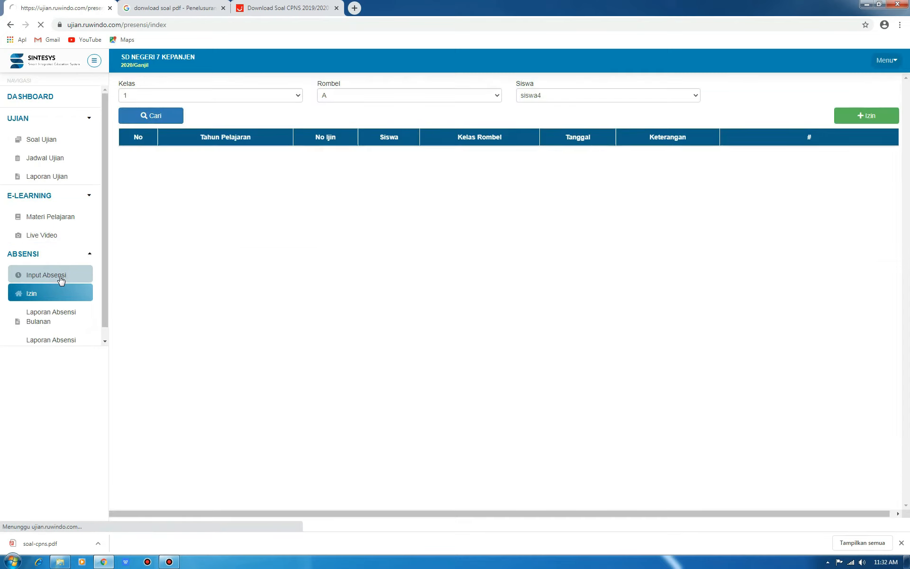
Open the attendance input (Input Absensi) and select class 1 and Rombel A
{"action": "left_click", "coordinate": [61, 277]}
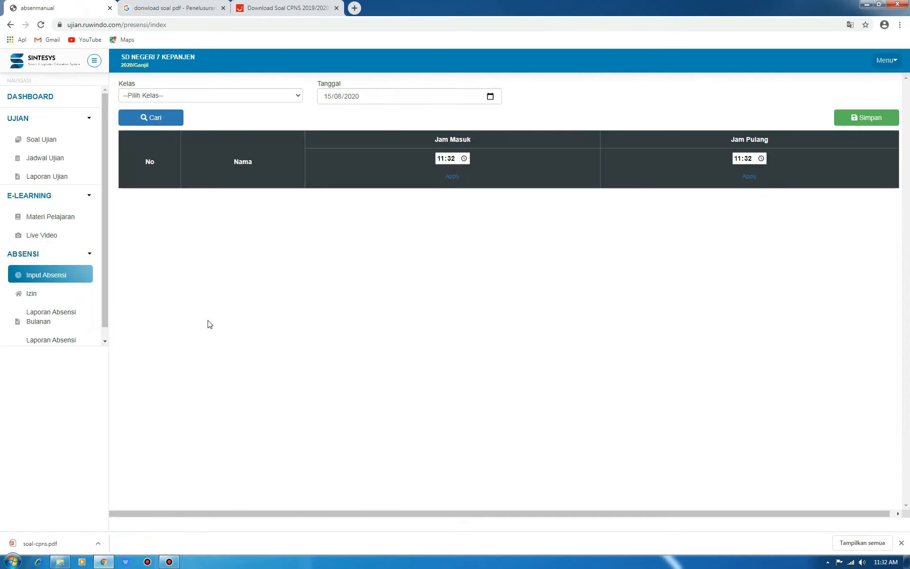
{"action": "left_click", "coordinate": [289, 100]}
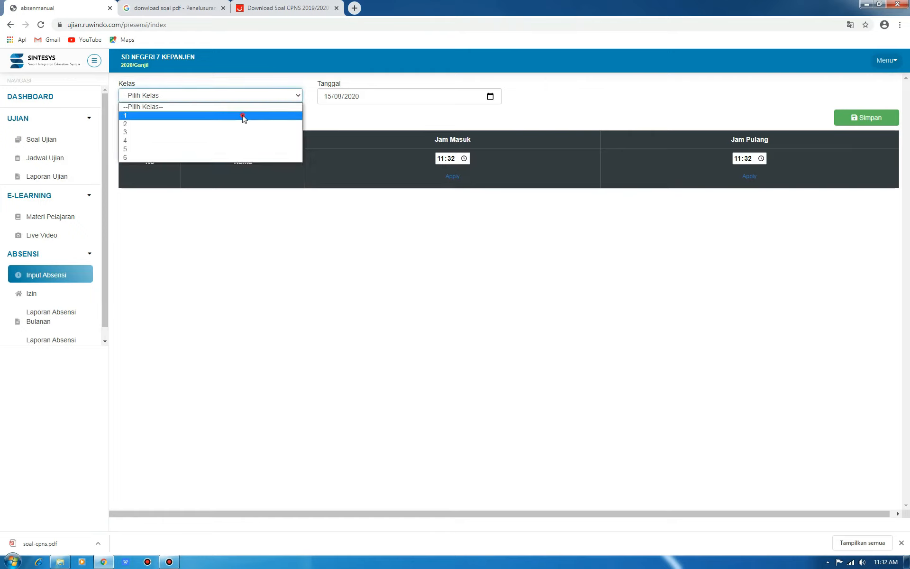
{"action": "left_click", "coordinate": [243, 116]}
{"action": "left_click", "coordinate": [423, 98]}
{"action": "left_click", "coordinate": [398, 133]}
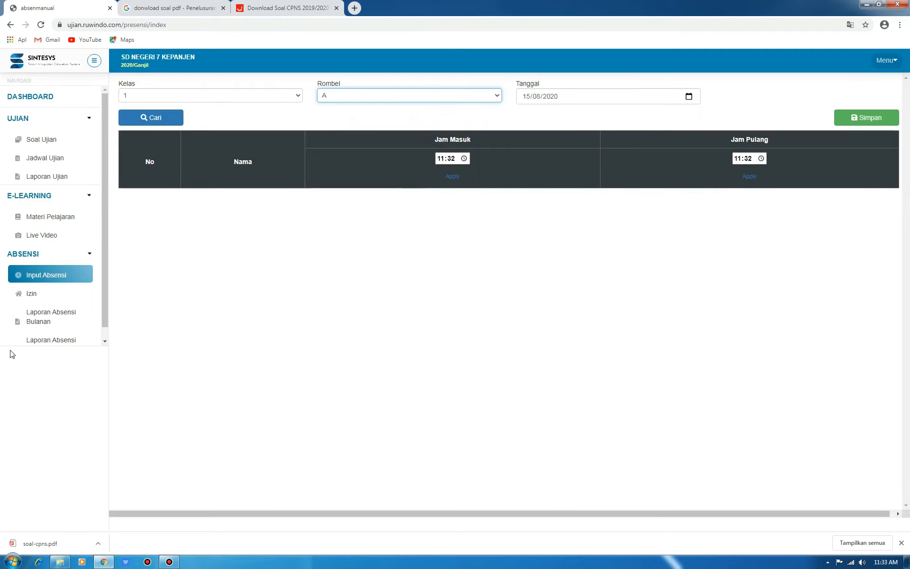
Open the student leave page (Izin) and select class 1, Rombel A and the student siswa3
{"action": "left_click", "coordinate": [67, 294]}
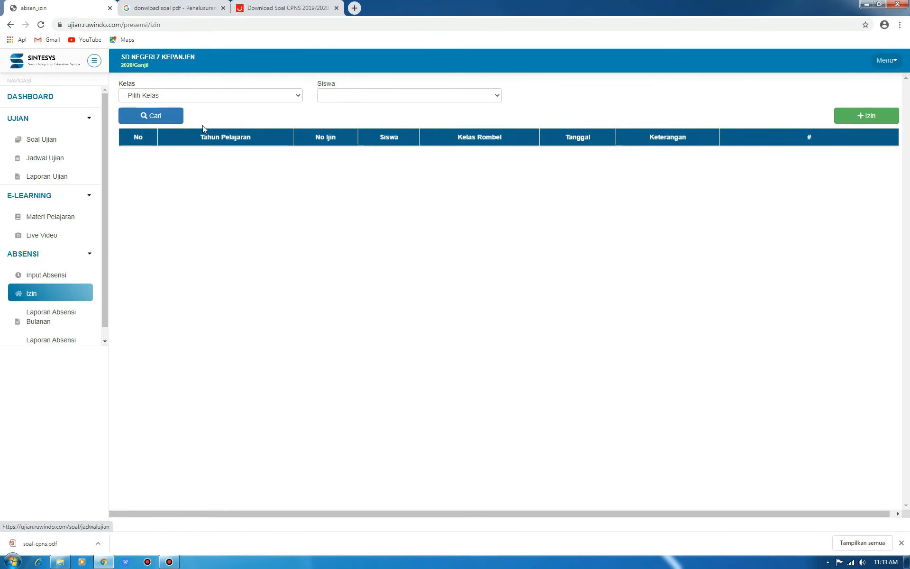
{"action": "left_click", "coordinate": [267, 95]}
{"action": "left_click", "coordinate": [229, 116]}
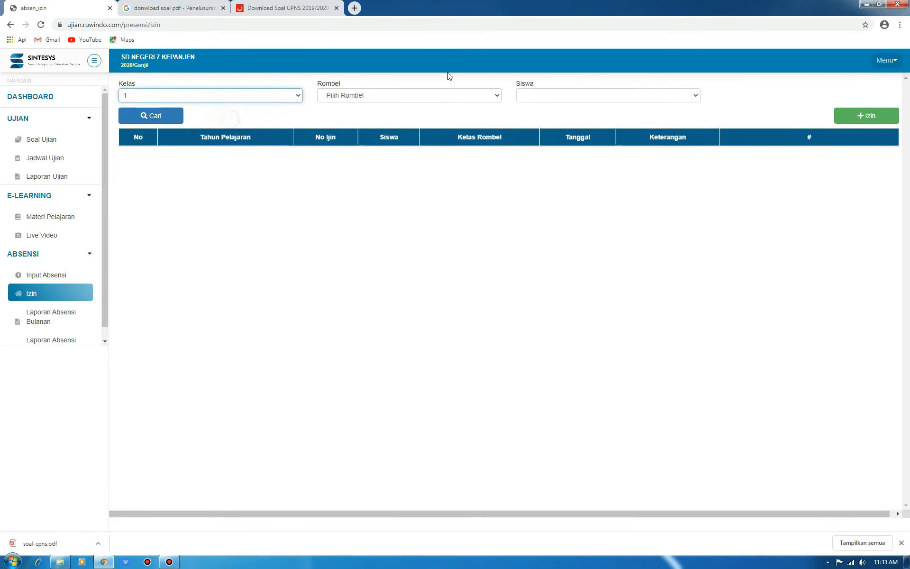
{"action": "left_click", "coordinate": [417, 94]}
{"action": "left_click", "coordinate": [361, 132]}
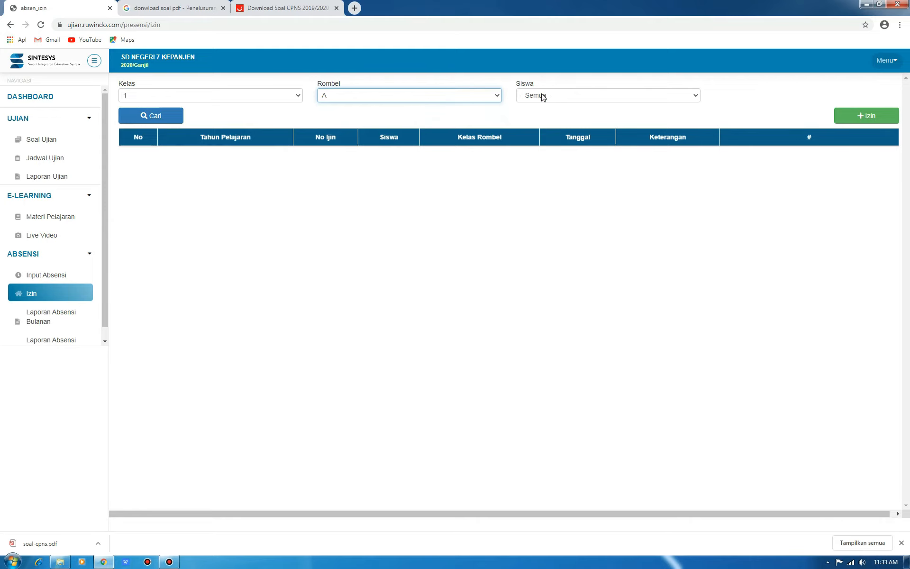
{"action": "left_click", "coordinate": [541, 98]}
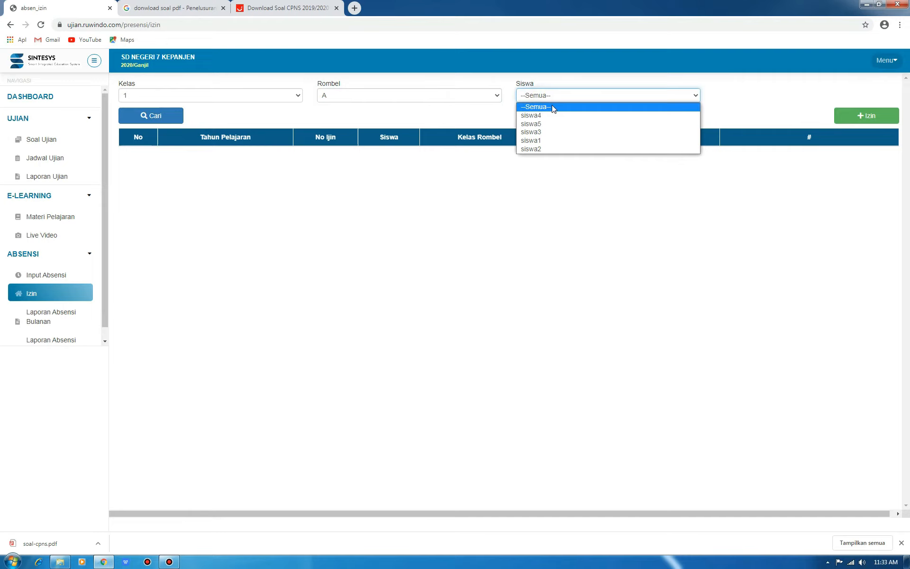
{"action": "left_click", "coordinate": [554, 133]}
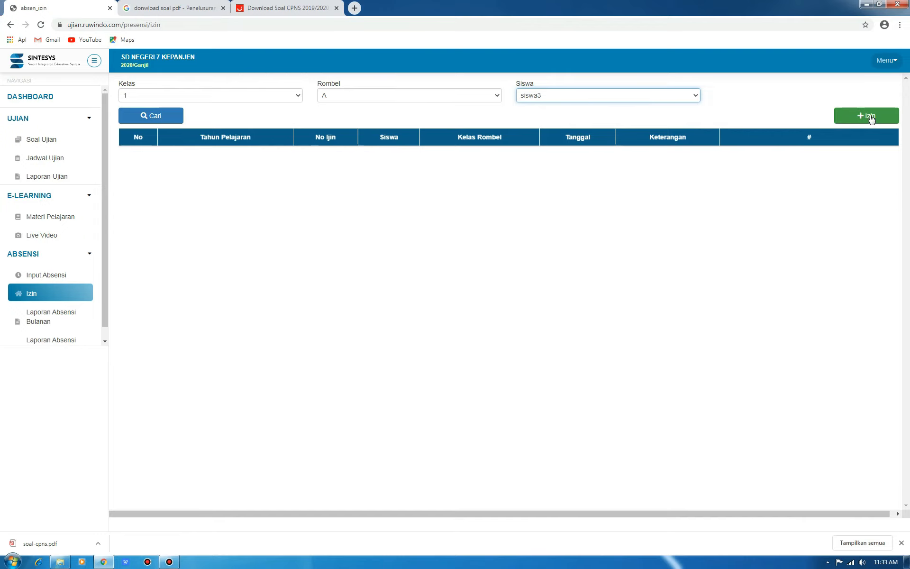
Start a new leave entry for siswa3 and set the leave type to Izin
{"action": "left_click", "coordinate": [871, 118]}
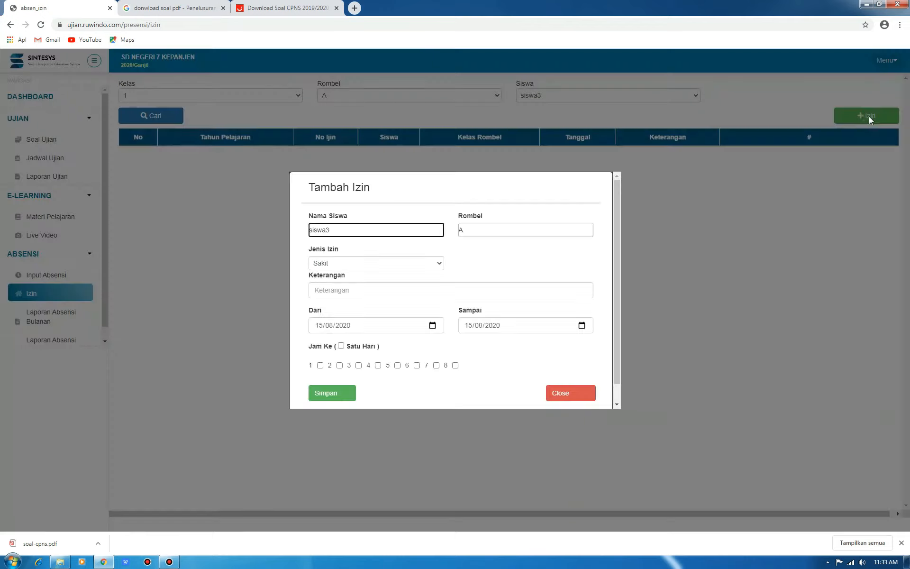
{"action": "left_click", "coordinate": [421, 263]}
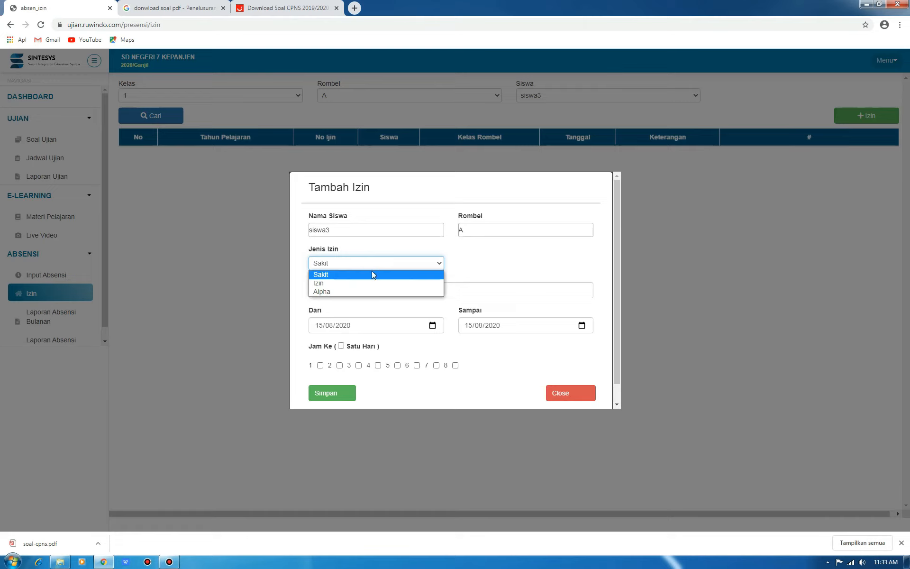
{"action": "left_click", "coordinate": [345, 284]}
{"action": "left_click", "coordinate": [418, 290]}
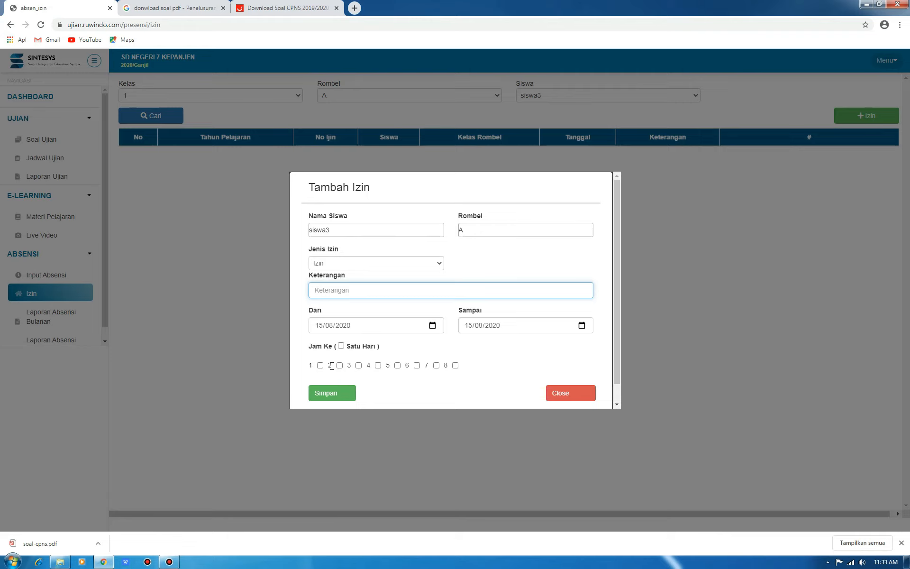
Try to save the leave entry as a full day (Satu Hari), then close the form
{"action": "left_click", "coordinate": [339, 365]}
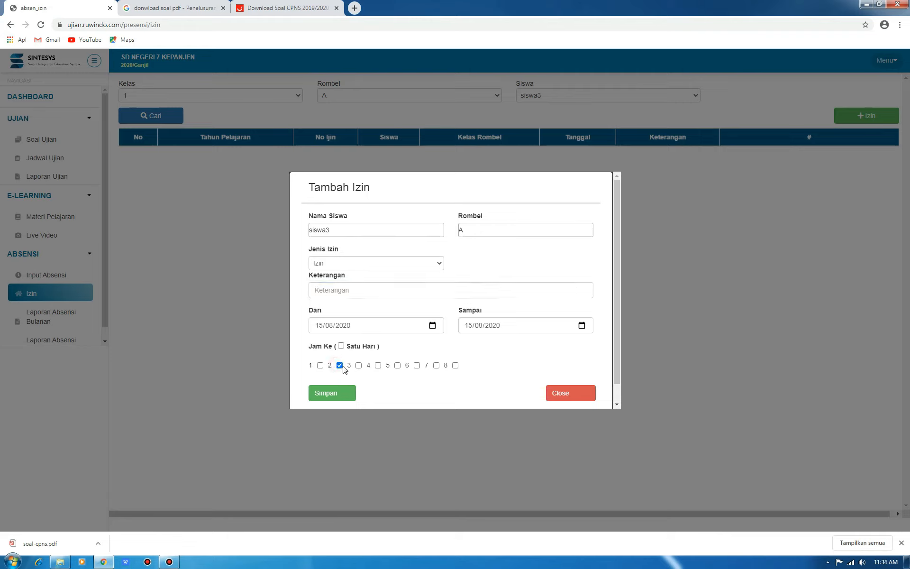
{"action": "left_click", "coordinate": [341, 346]}
{"action": "left_click", "coordinate": [341, 399]}
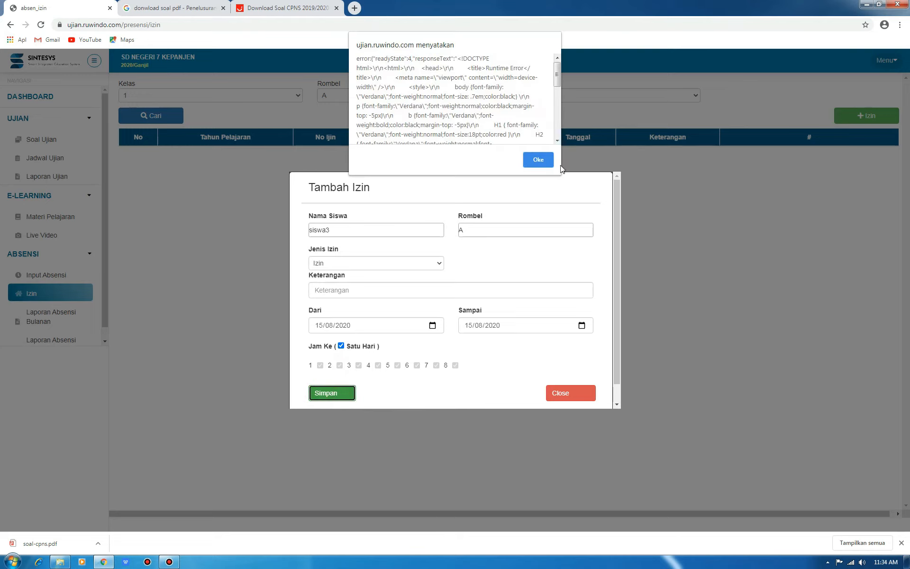
{"action": "left_click", "coordinate": [533, 160]}
{"action": "left_click", "coordinate": [564, 392]}
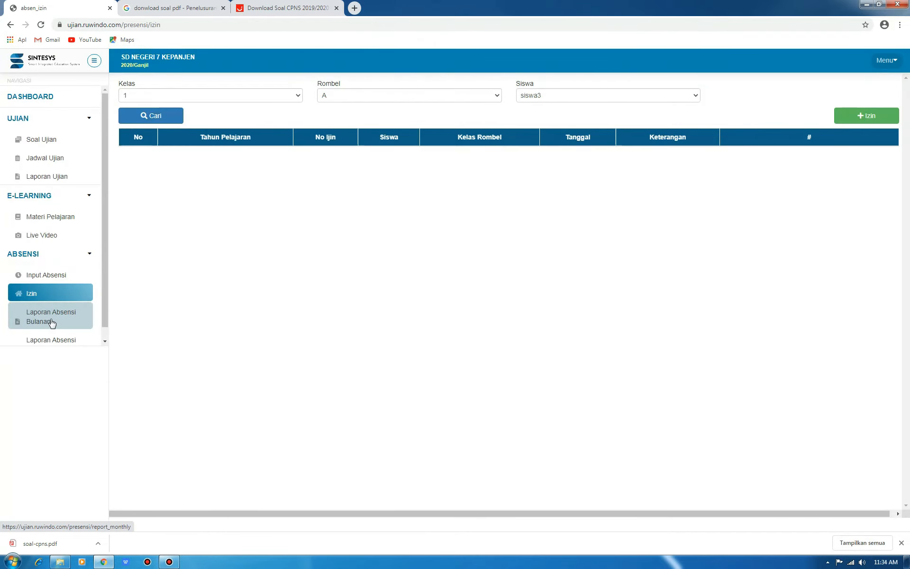
Generate the monthly attendance report (Laporan Absensi Bulanan) for class 1, Rombel A, for August 2020
{"action": "left_click", "coordinate": [79, 330]}
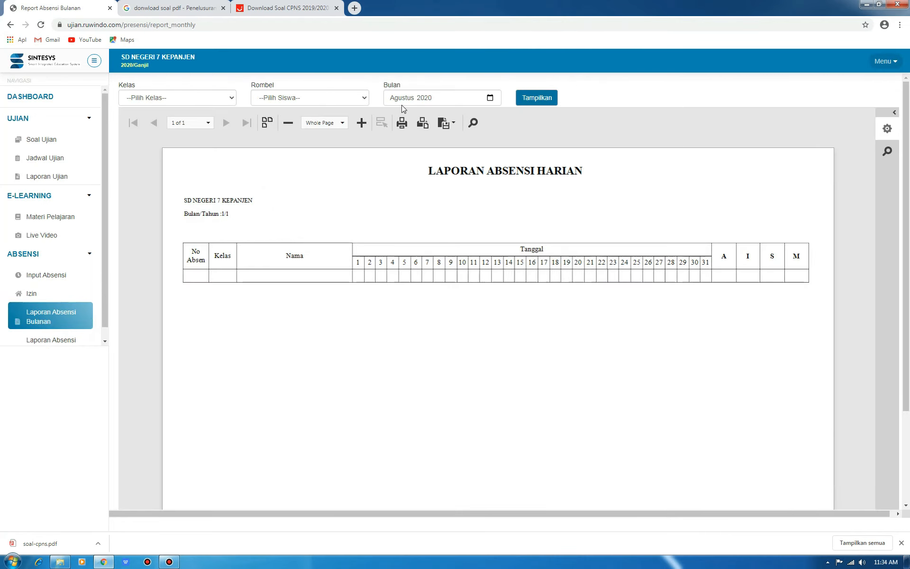
{"action": "left_click", "coordinate": [353, 101]}
{"action": "left_click", "coordinate": [351, 108]}
{"action": "left_click", "coordinate": [230, 97]}
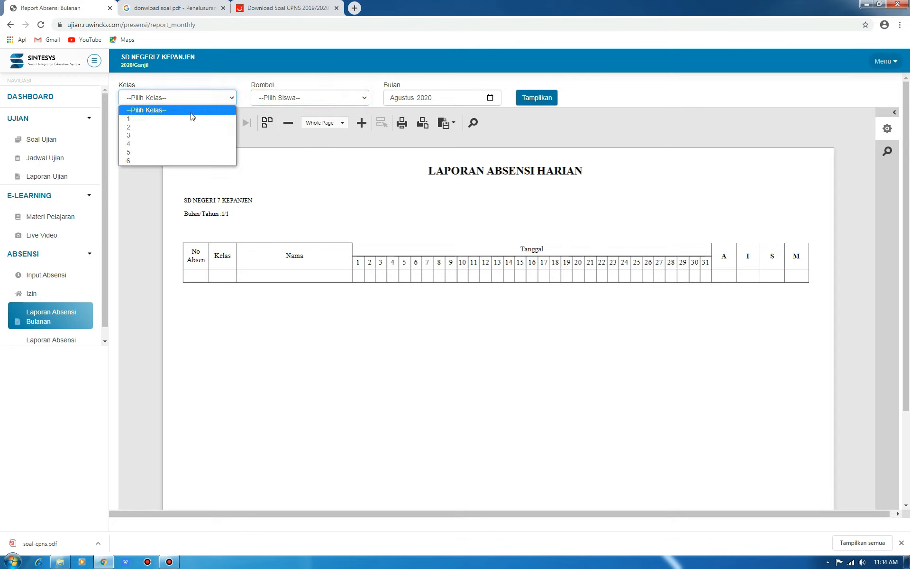
{"action": "left_click", "coordinate": [192, 118]}
{"action": "left_click", "coordinate": [268, 99]}
{"action": "left_click", "coordinate": [280, 138]}
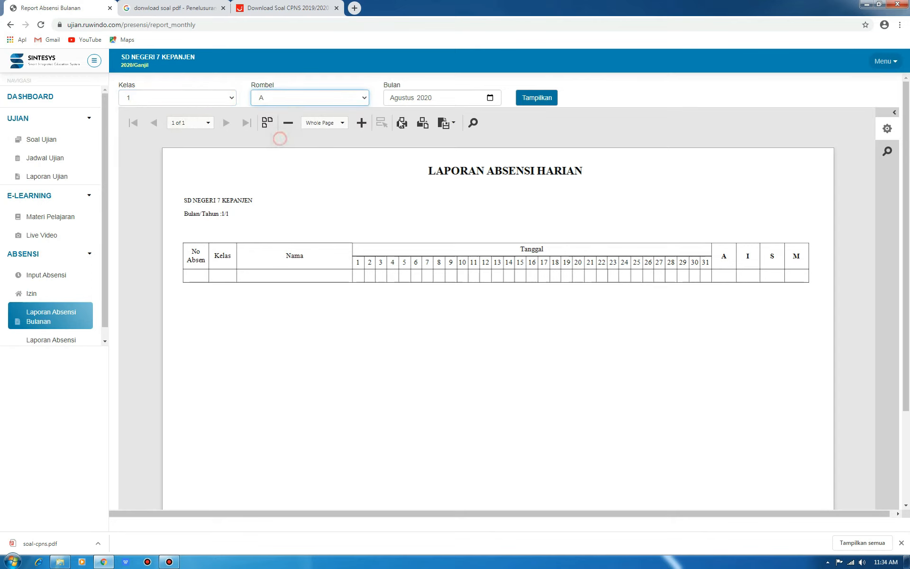
{"action": "left_click", "coordinate": [551, 100]}
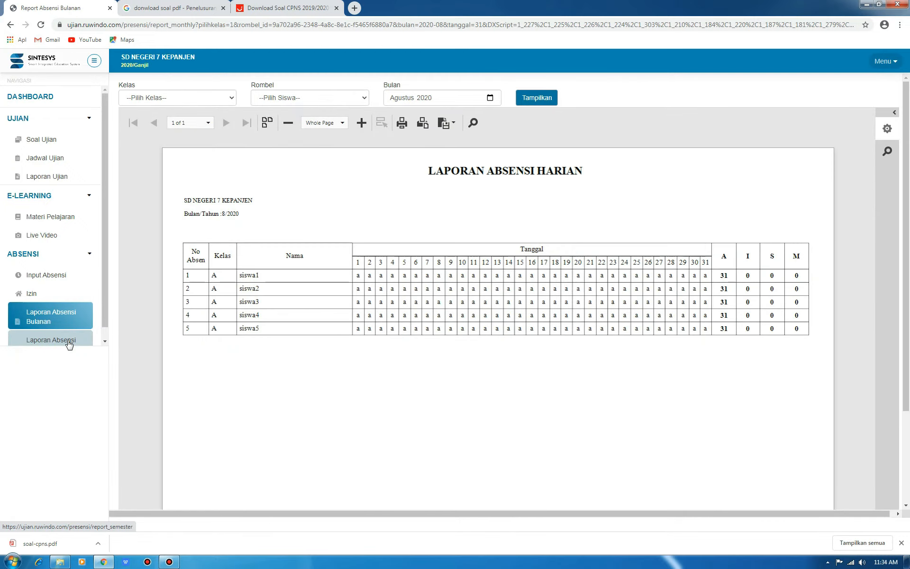
Generate the semester attendance report (Laporan Absensi Semester) for class 1, Rombel A, year 2020, semester 1
{"action": "left_click", "coordinate": [68, 341]}
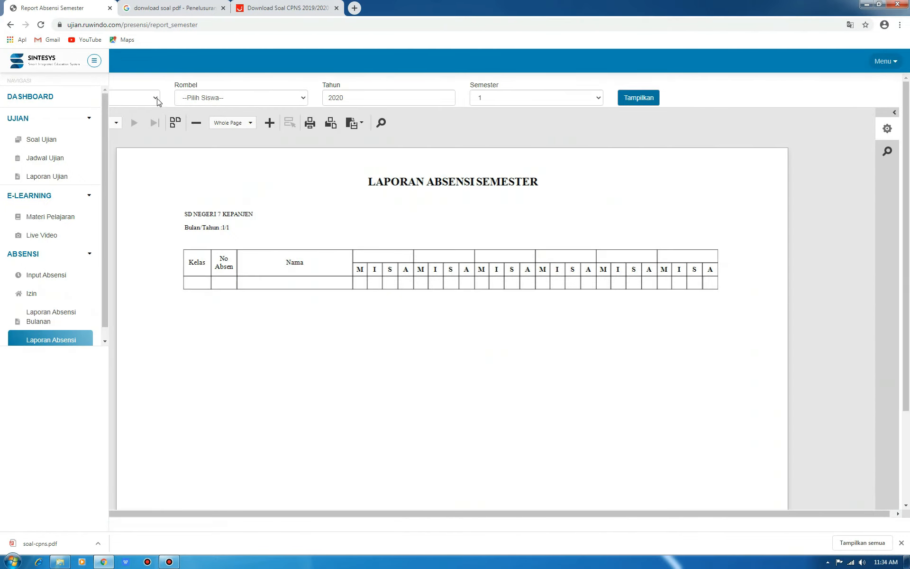
{"action": "left_click", "coordinate": [156, 97]}
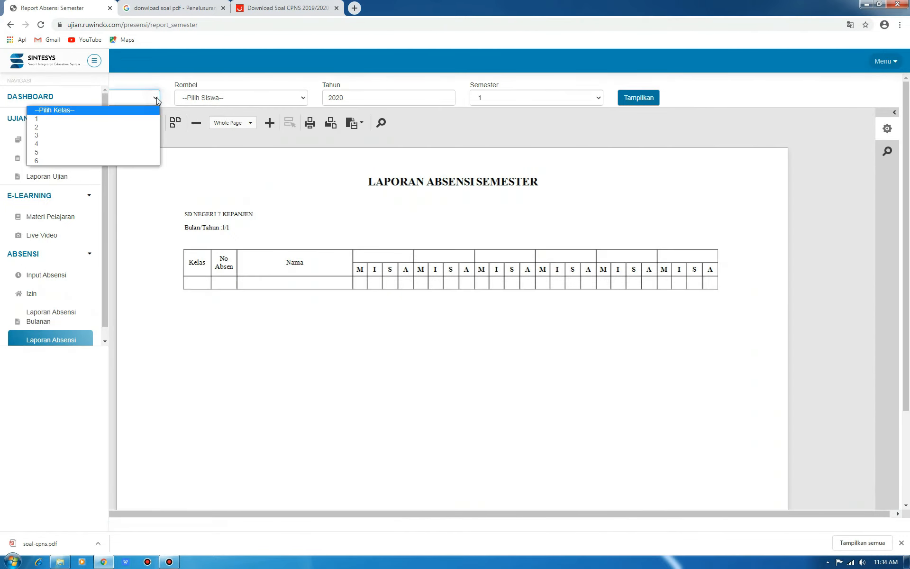
{"action": "left_click", "coordinate": [125, 120]}
{"action": "left_click", "coordinate": [232, 98]}
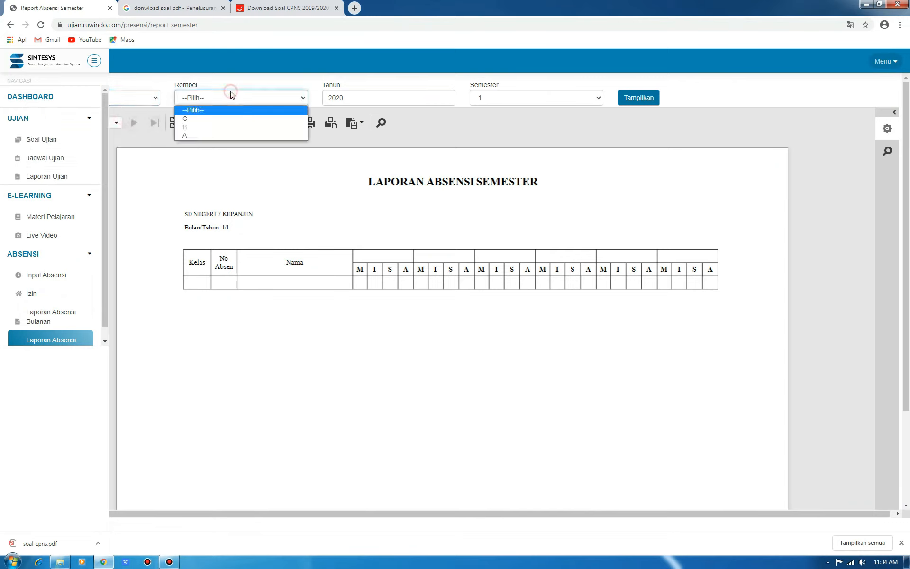
{"action": "left_click", "coordinate": [203, 137]}
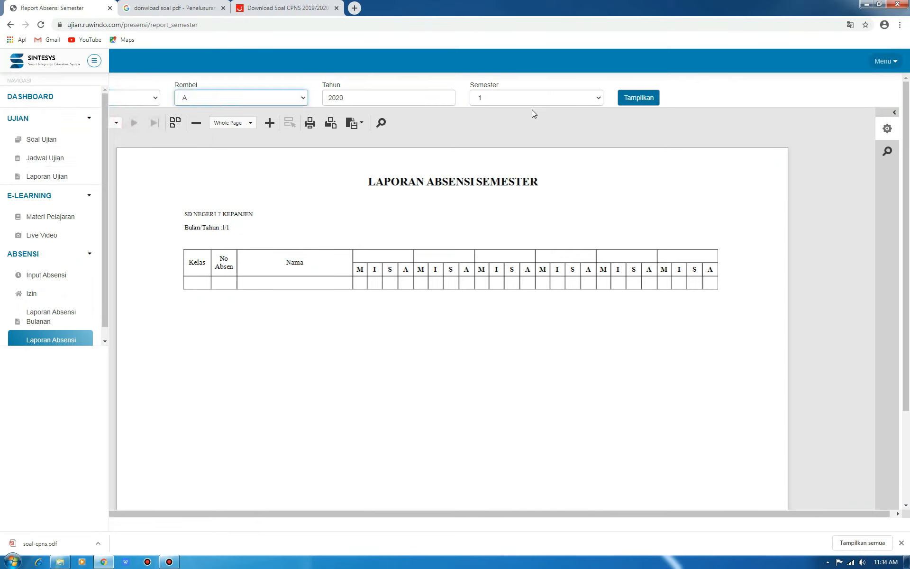
{"action": "left_click", "coordinate": [564, 98]}
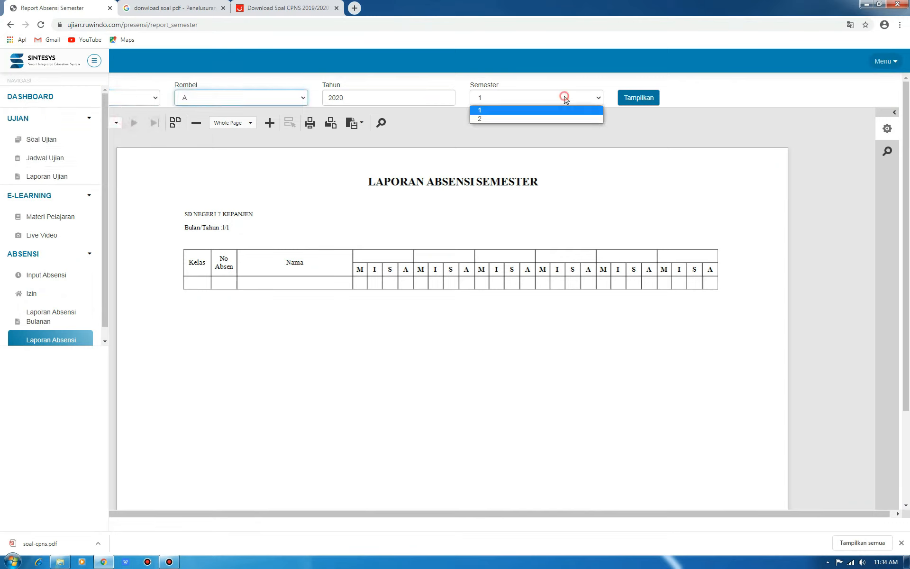
{"action": "left_click", "coordinate": [640, 99]}
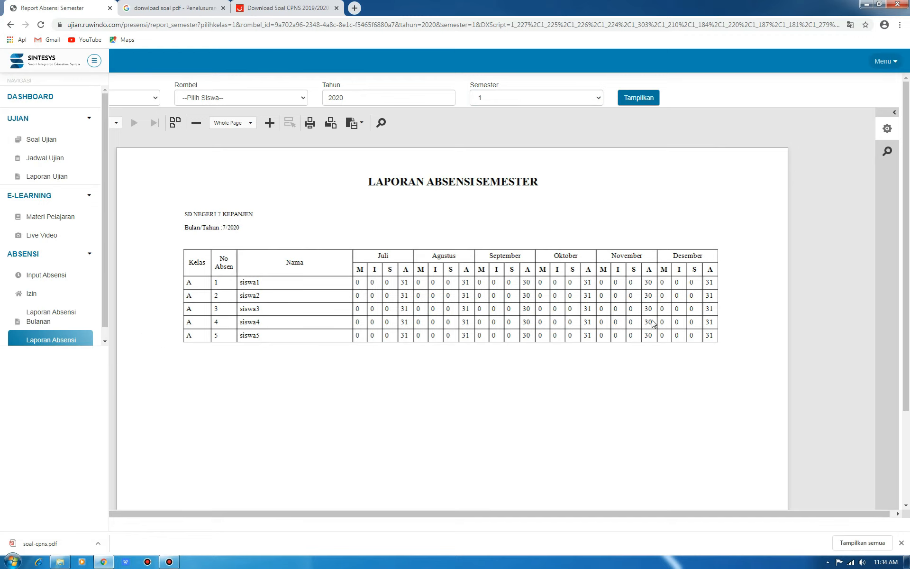
{"action": "left_click_drag", "start_coordinate": [102, 310], "coordinate": [101, 353]}
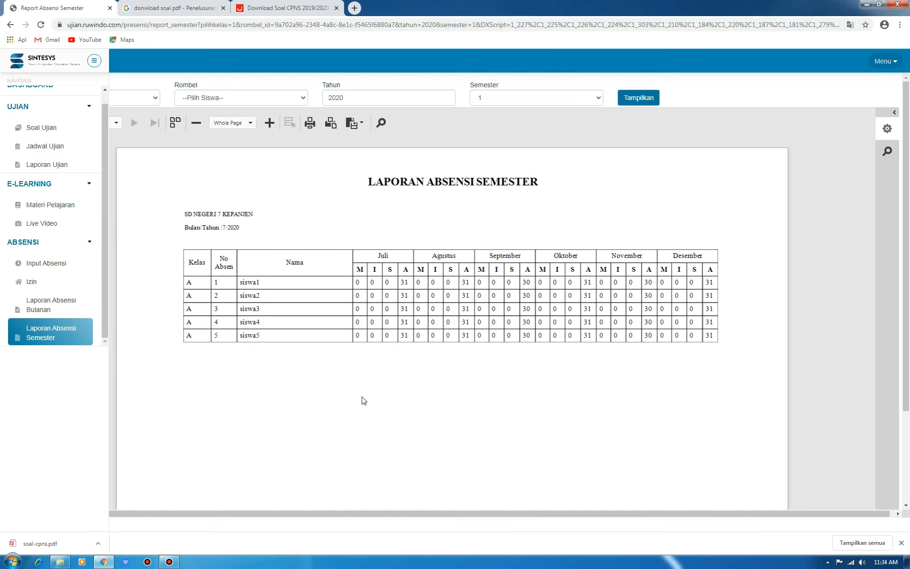